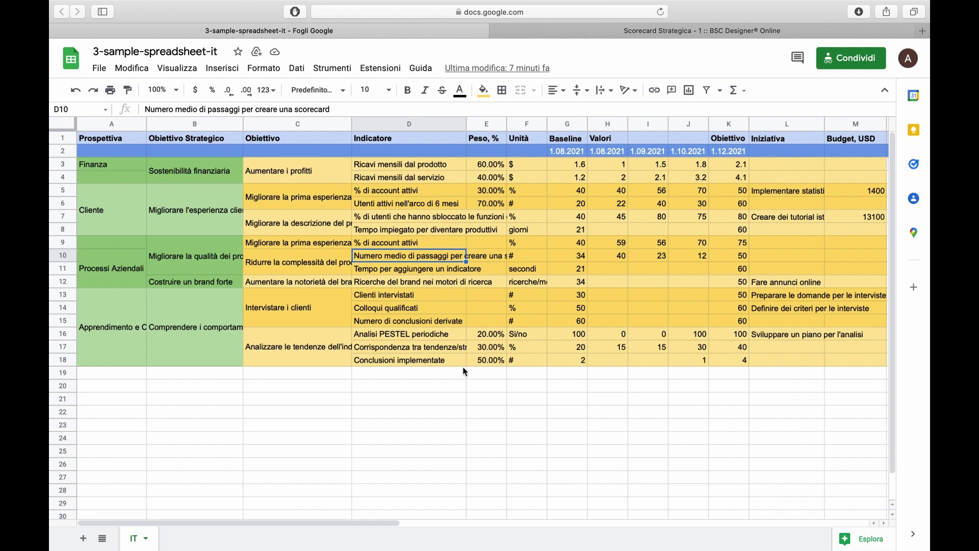
Review the spreadsheet's Prospettiva, Obiettivo Strategico, Obiettivo, Indicatore, Iniziativa and Budget columns one at a time
{"action": "left_click", "coordinate": [116, 124]}
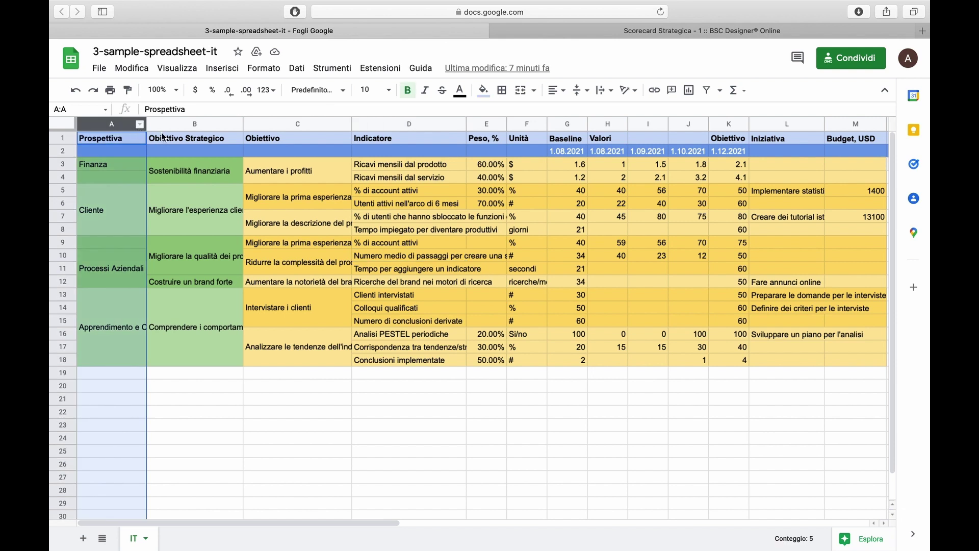
{"action": "left_click", "coordinate": [174, 124]}
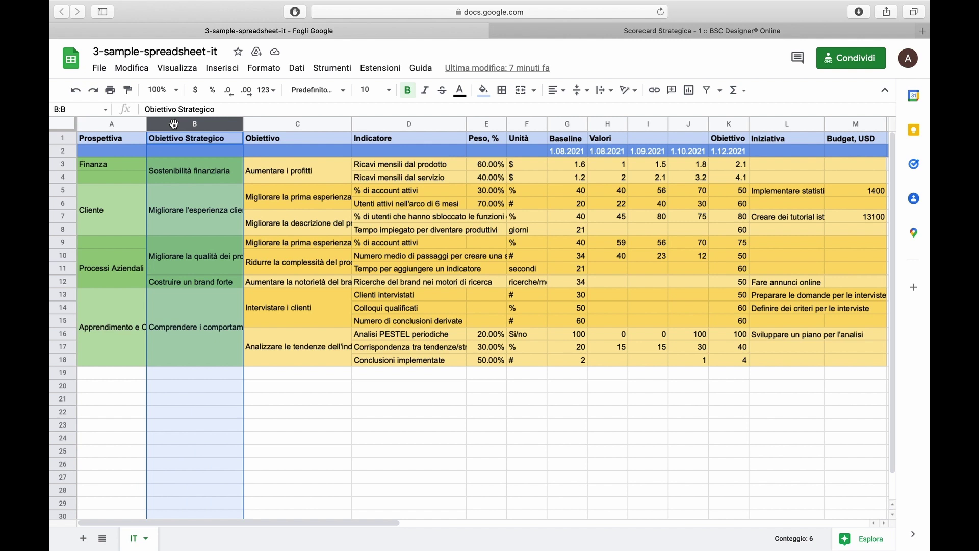
{"action": "left_click", "coordinate": [270, 126]}
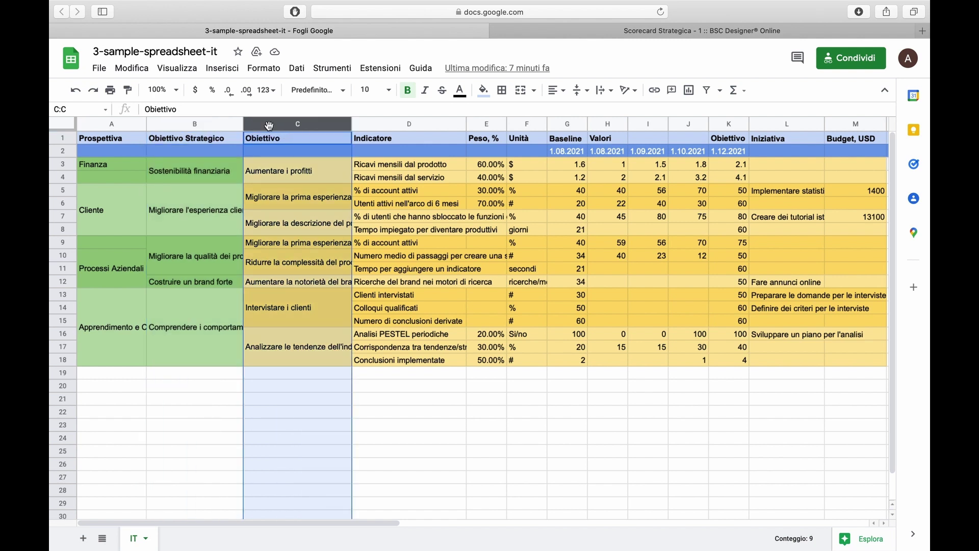
{"action": "left_click", "coordinate": [383, 124]}
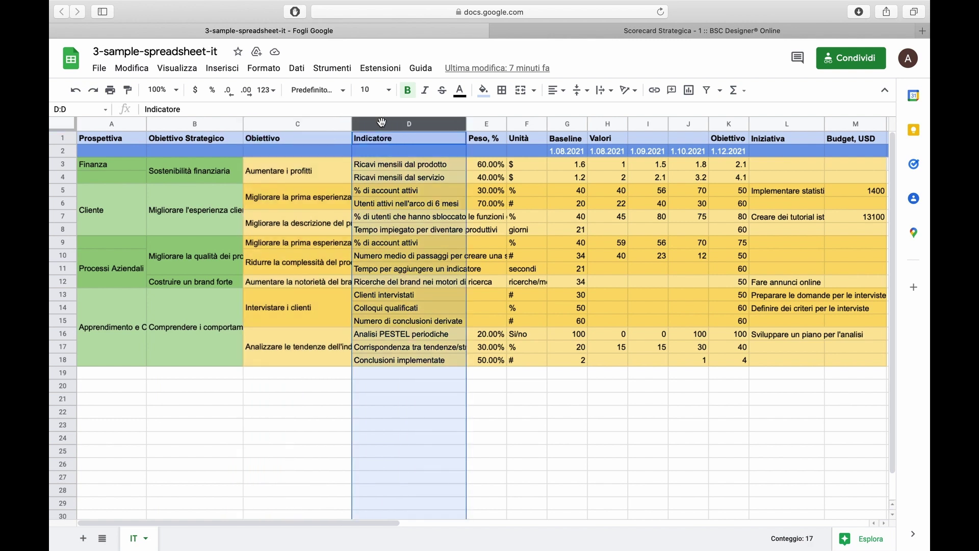
{"action": "left_click", "coordinate": [785, 139]}
{"action": "left_click", "coordinate": [785, 125]}
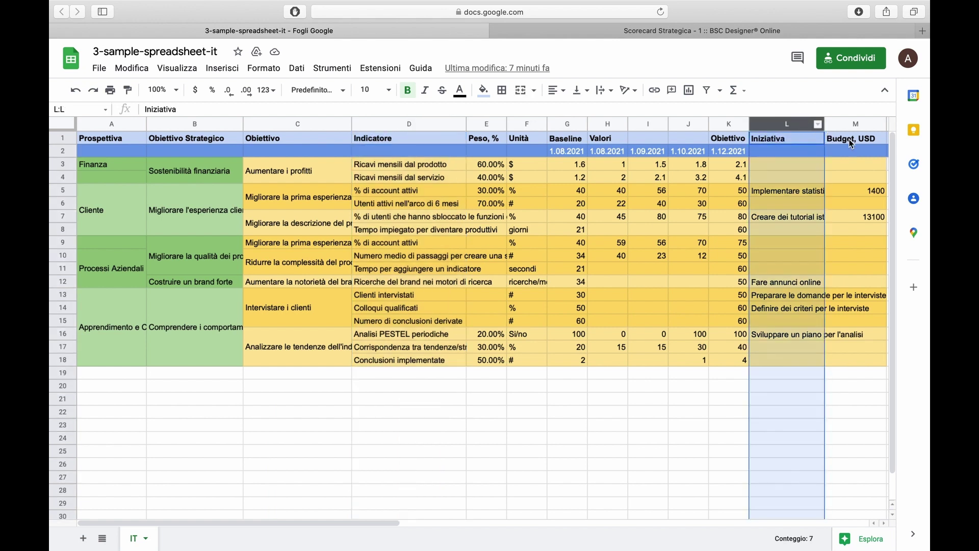
{"action": "left_click", "coordinate": [850, 124]}
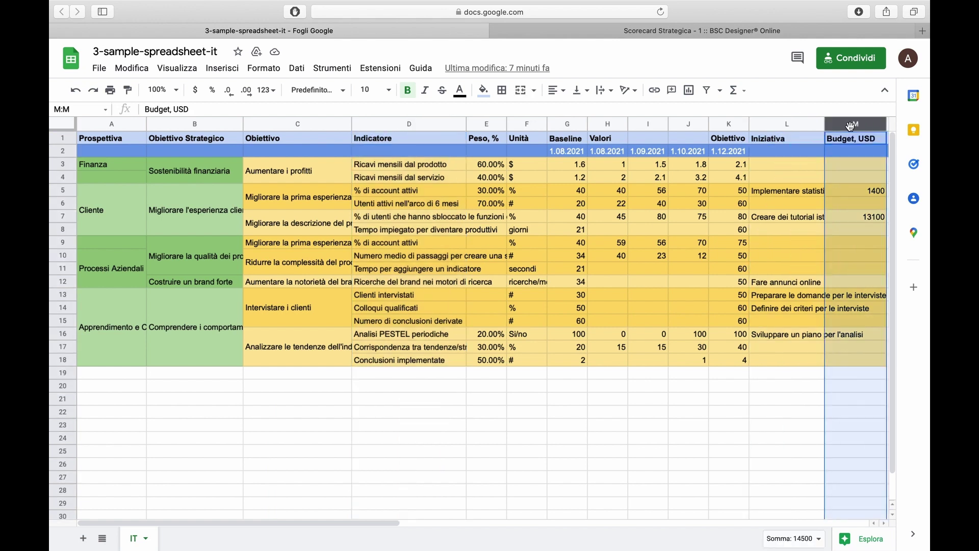
Review the spreadsheet's Peso, Unità, Baseline, dated Valori and target Obiettivo columns one at a time
{"action": "left_click", "coordinate": [490, 124]}
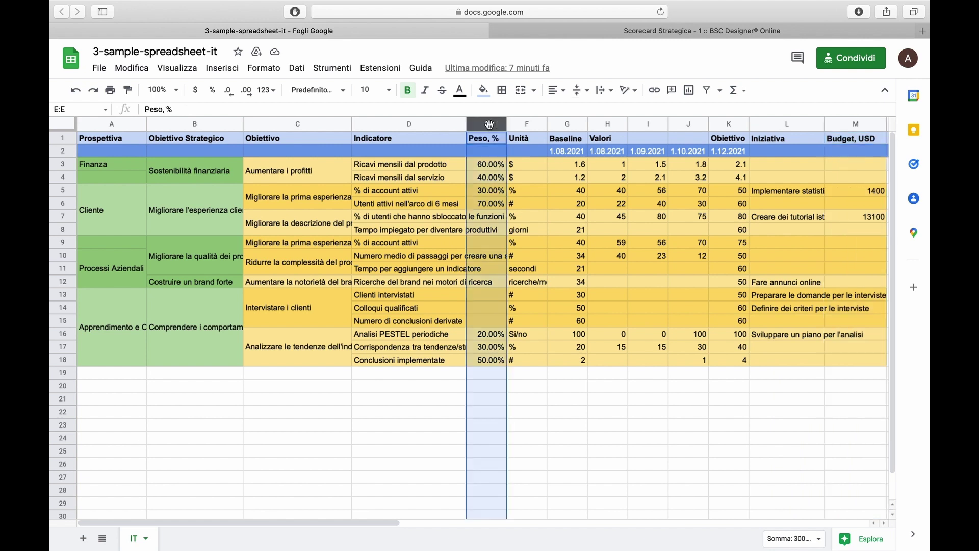
{"action": "left_click", "coordinate": [525, 126]}
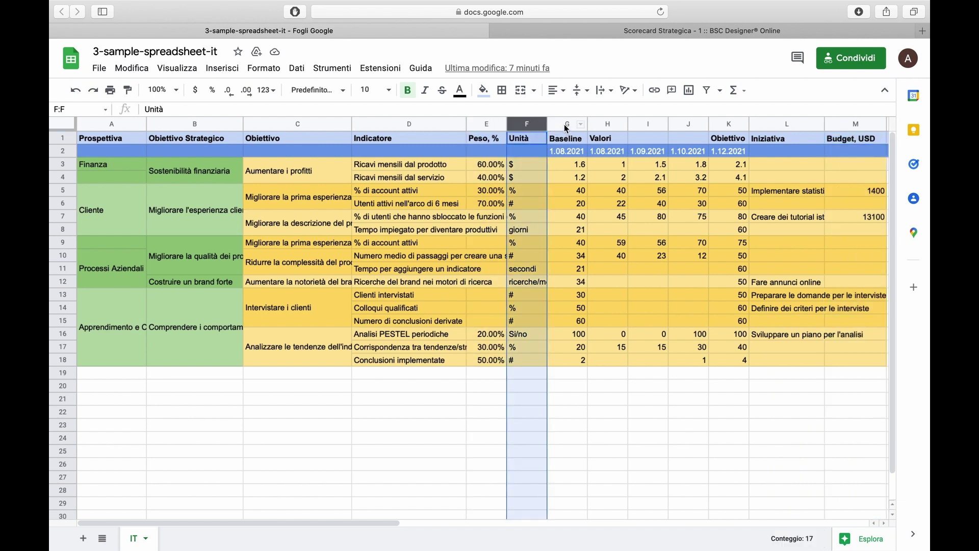
{"action": "left_click", "coordinate": [566, 128]}
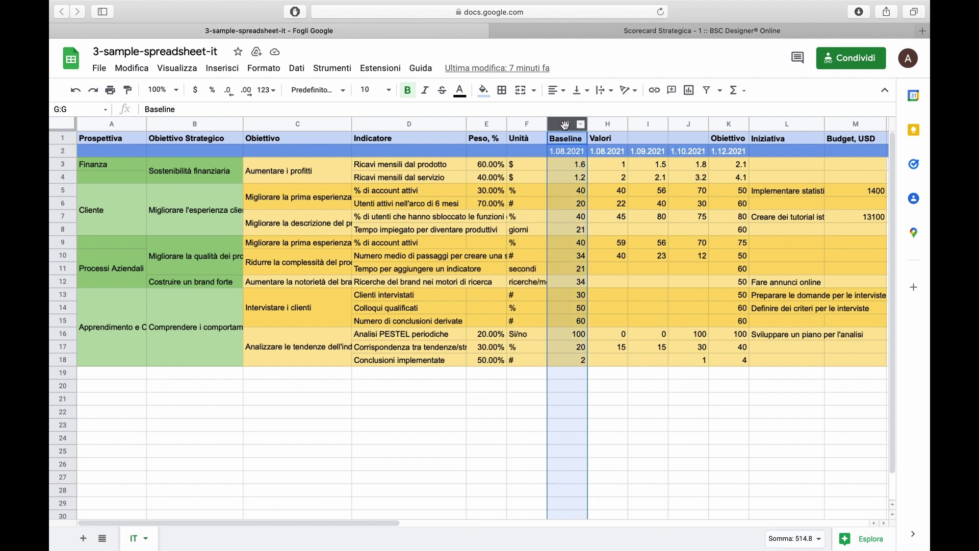
{"action": "left_click", "coordinate": [606, 126]}
{"action": "left_click", "coordinate": [640, 127]}
{"action": "left_click", "coordinate": [688, 126]}
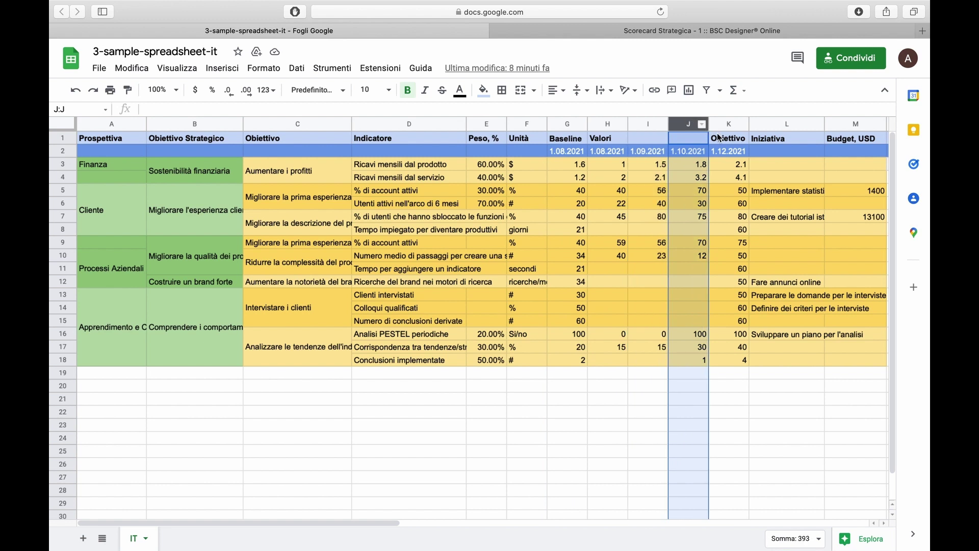
{"action": "left_click", "coordinate": [729, 123]}
{"action": "left_click", "coordinate": [438, 285]}
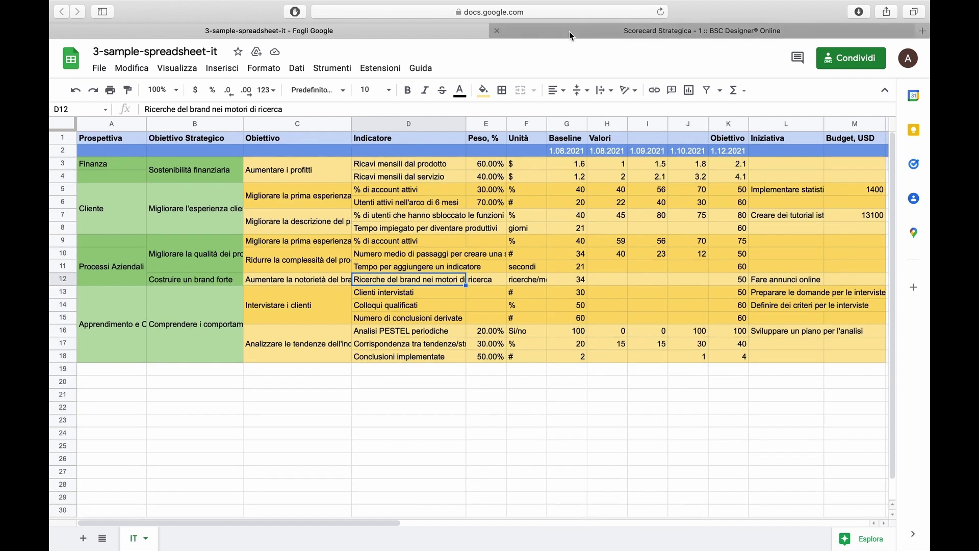
Switch to the BSC Designer scorecard and start importing indicator values with the text file source (Importa da file di testo)
{"action": "left_click", "coordinate": [569, 31]}
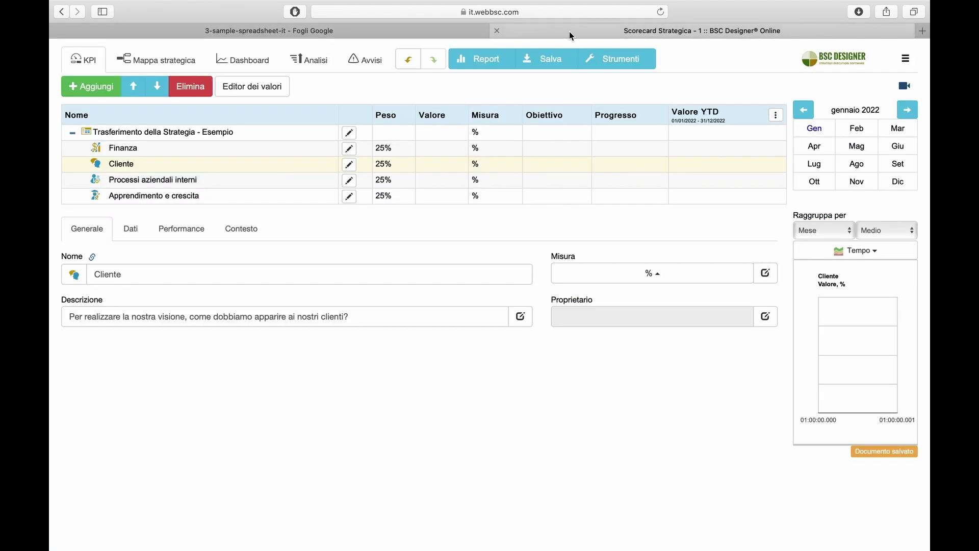
{"action": "left_click", "coordinate": [612, 66]}
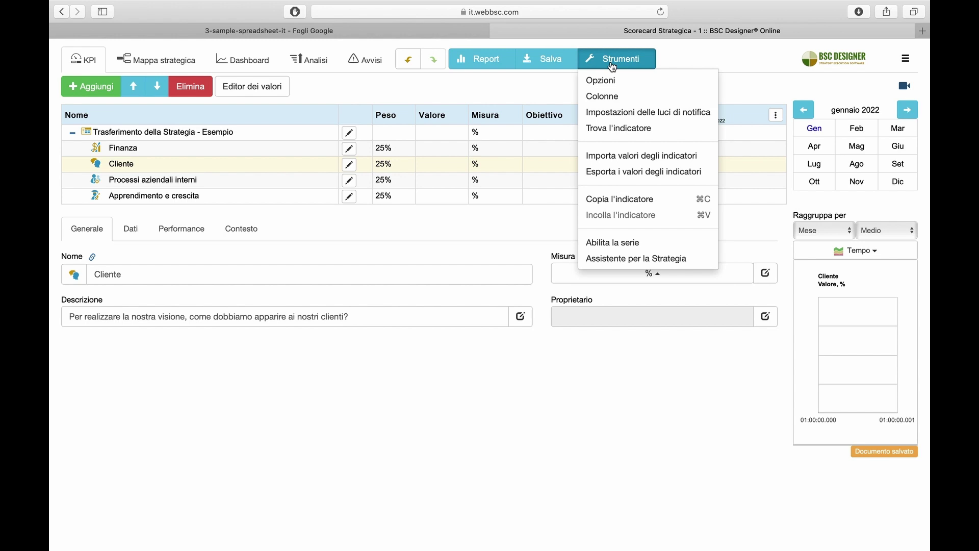
{"action": "left_click", "coordinate": [606, 161]}
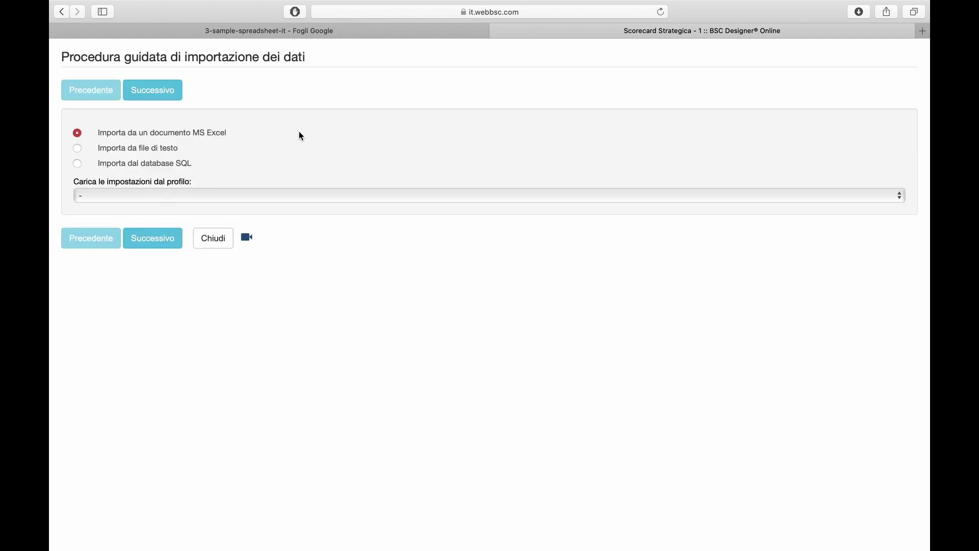
{"action": "left_click_drag", "start_coordinate": [232, 132], "coordinate": [98, 135]}
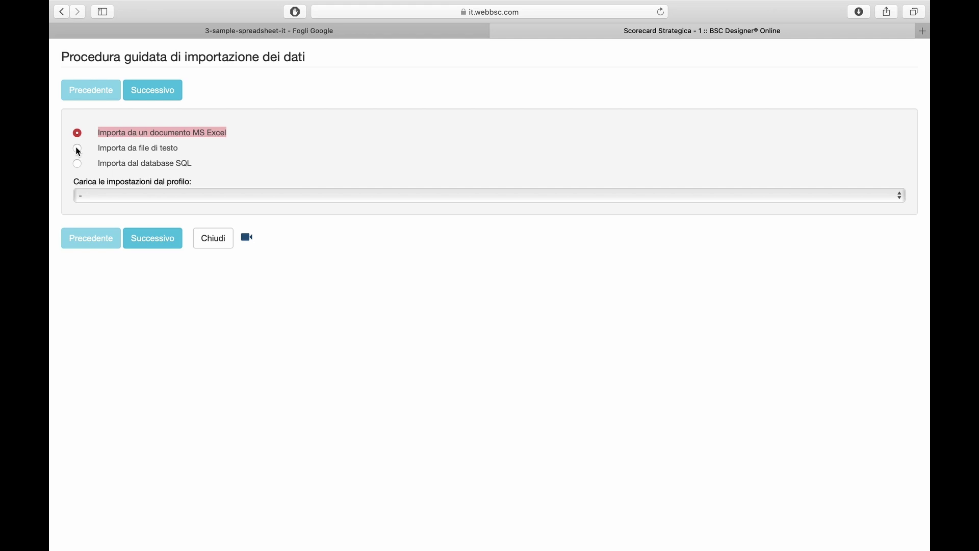
{"action": "left_click", "coordinate": [78, 149]}
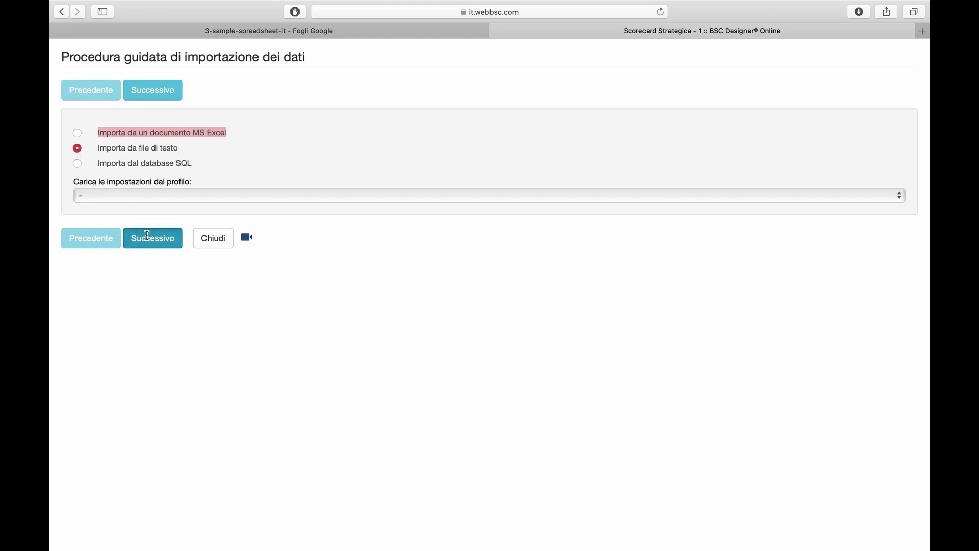
{"action": "left_click", "coordinate": [136, 237]}
Copy the range A1:M18 from the Google Sheets spreadsheet into the import wizard's source text and continue to the column mapping
{"action": "left_click", "coordinate": [240, 39]}
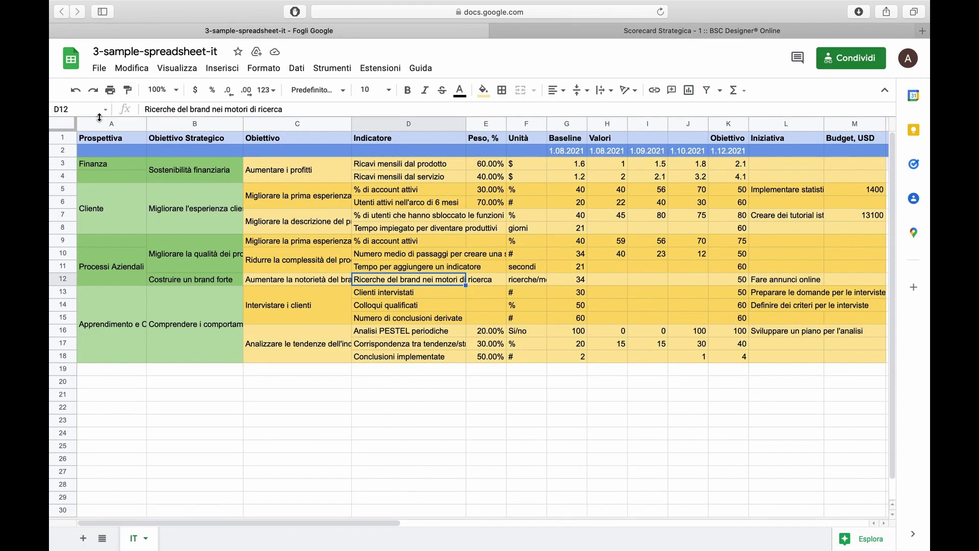
{"action": "left_click_drag", "start_coordinate": [81, 137], "coordinate": [861, 362]}
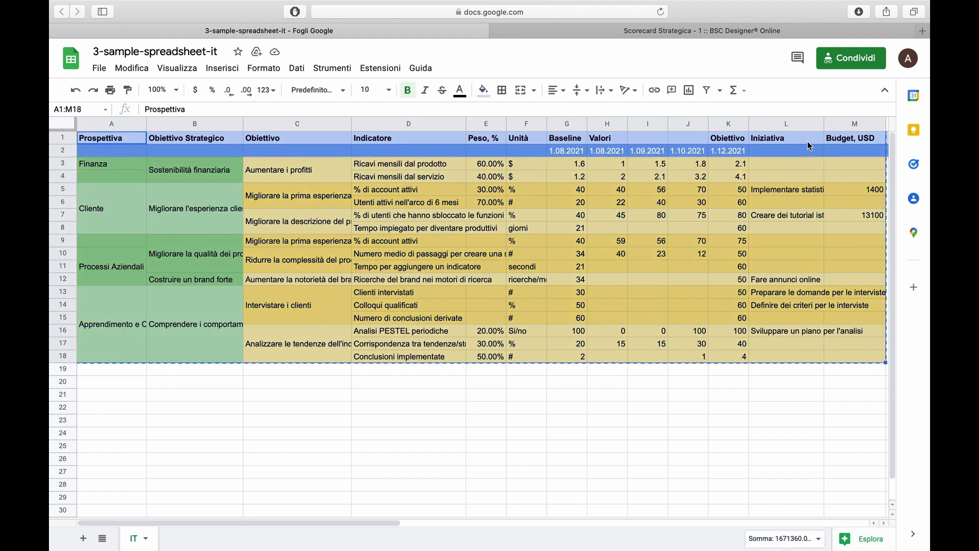
{"action": "left_click", "coordinate": [720, 30]}
{"action": "left_click", "coordinate": [320, 195]}
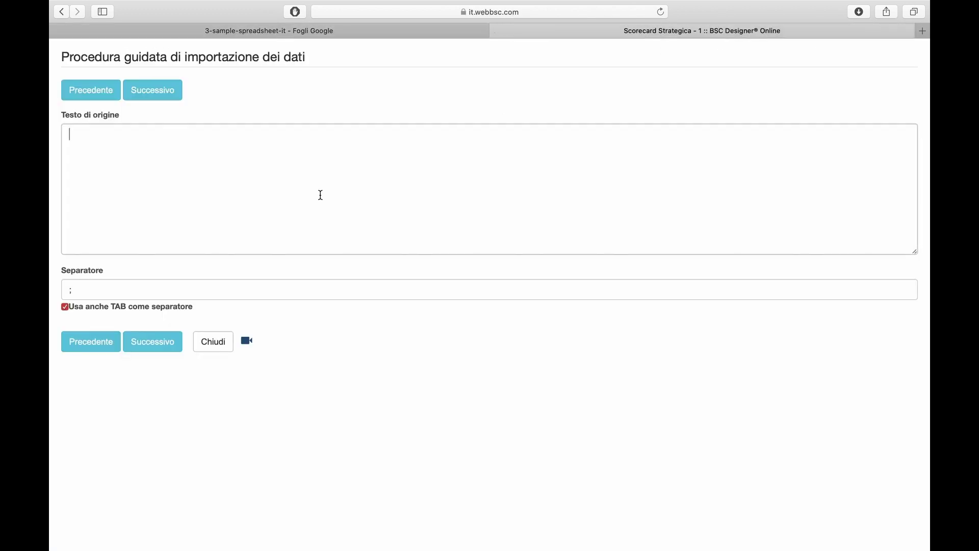
{"action": "key", "text": "super+v"}
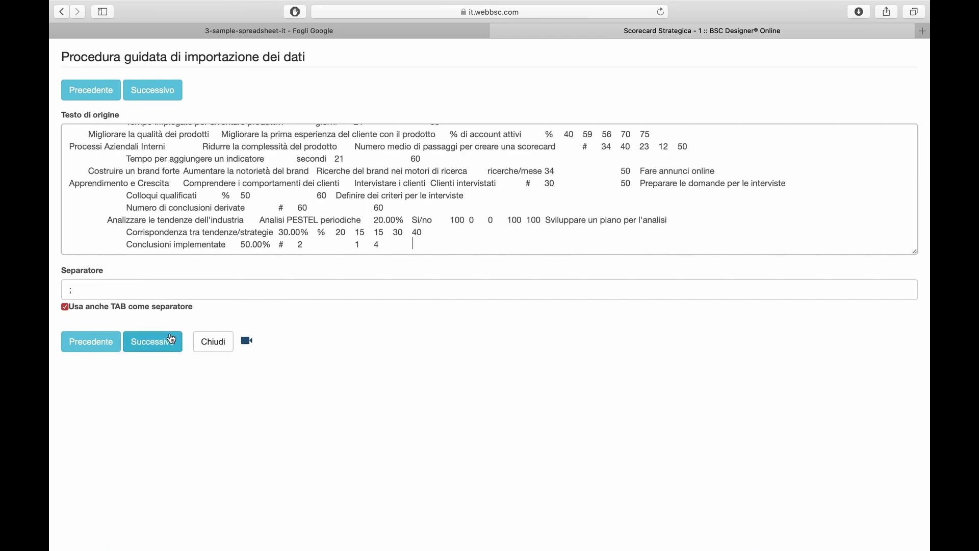
{"action": "left_click", "coordinate": [172, 341]}
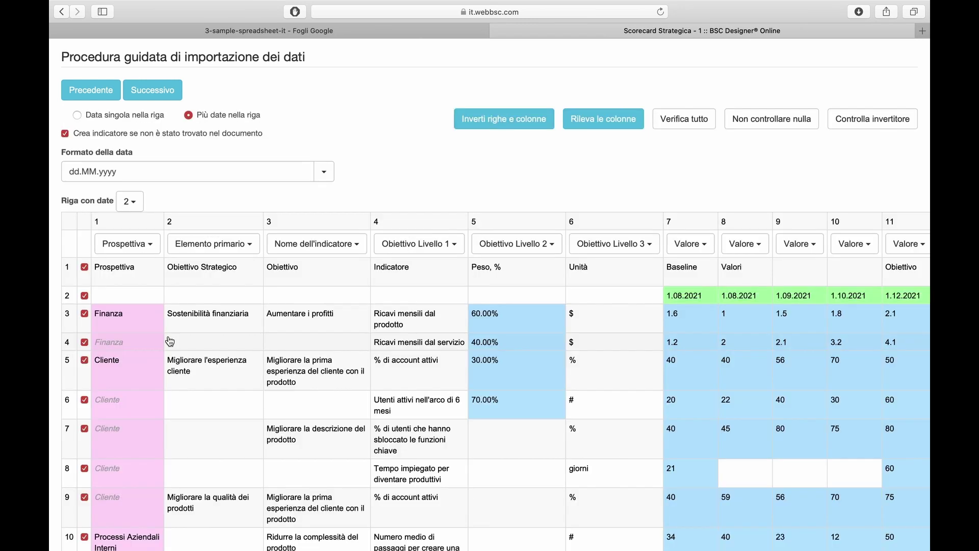
Map the Obiettivo Strategico column to Obiettivo Livello 1, Obiettivo to Obiettivo Livello 2 and Indicatore to Nome dell'indicatore
{"action": "scroll", "coordinate": [170, 341], "scroll_direction": "down", "scroll_amount": 5}
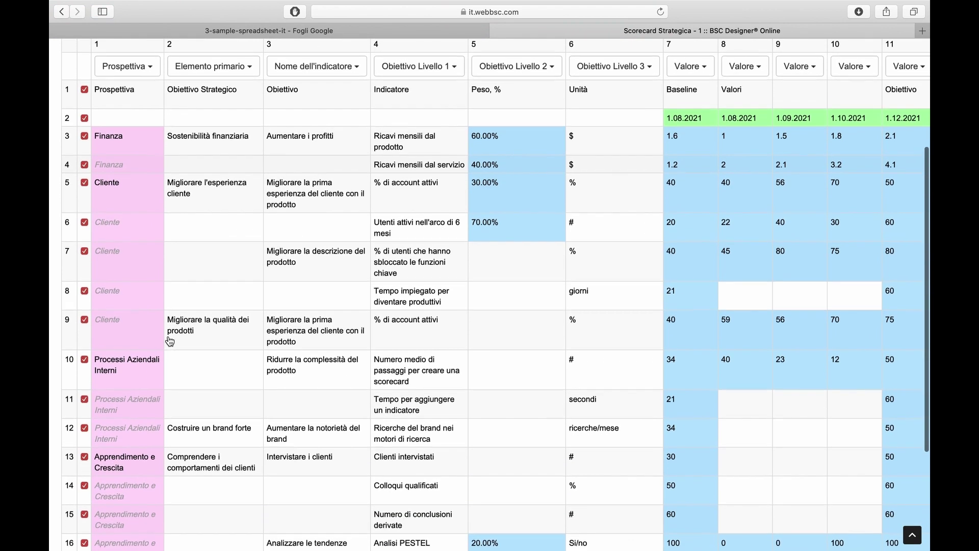
{"action": "scroll", "coordinate": [170, 341], "scroll_direction": "up", "scroll_amount": 1}
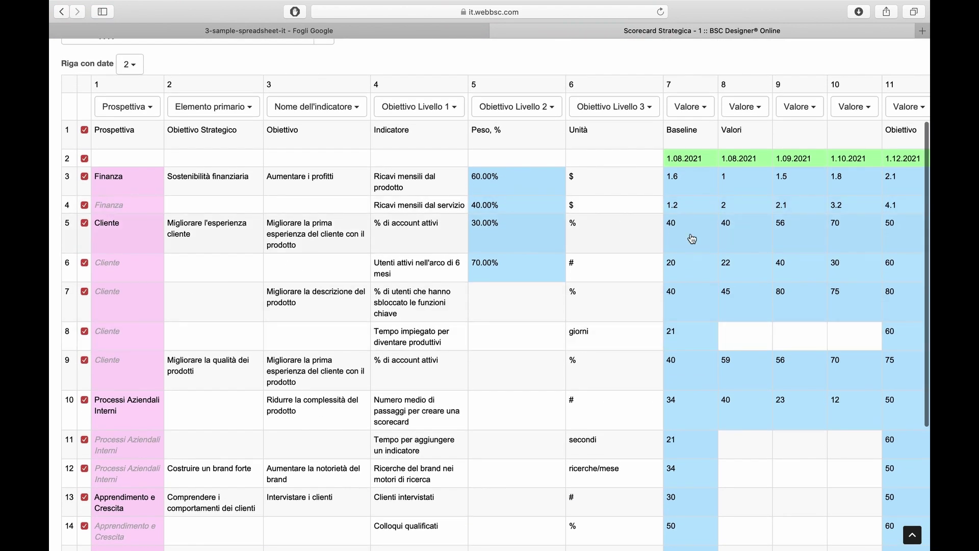
{"action": "scroll", "coordinate": [357, 352], "scroll_direction": "down", "scroll_amount": 6}
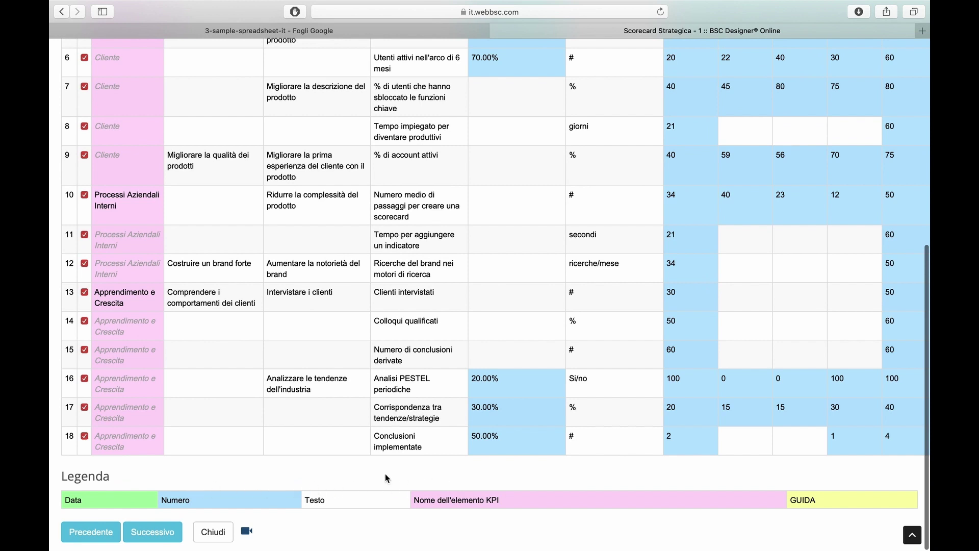
{"action": "scroll", "coordinate": [385, 477], "scroll_direction": "up", "scroll_amount": 10}
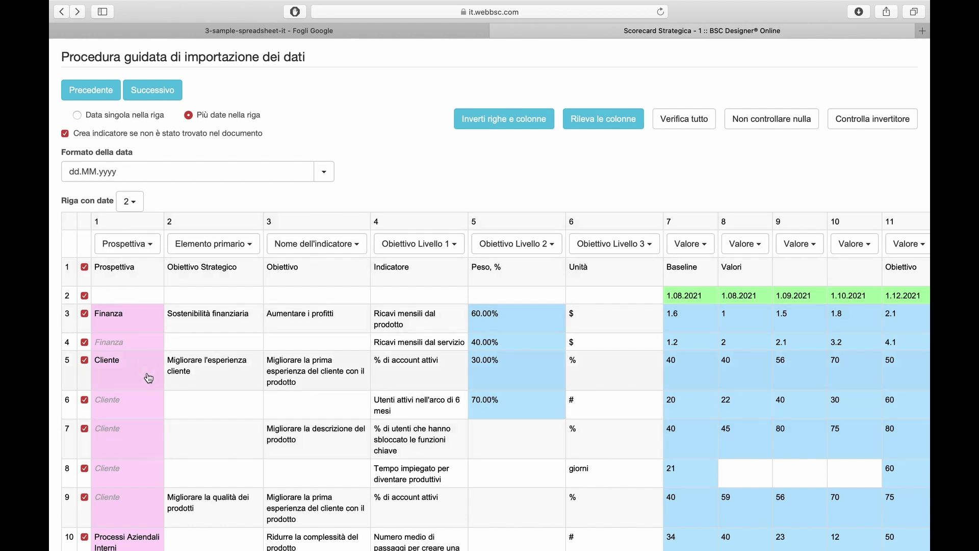
{"action": "left_click", "coordinate": [204, 249]}
{"action": "left_click", "coordinate": [207, 305]}
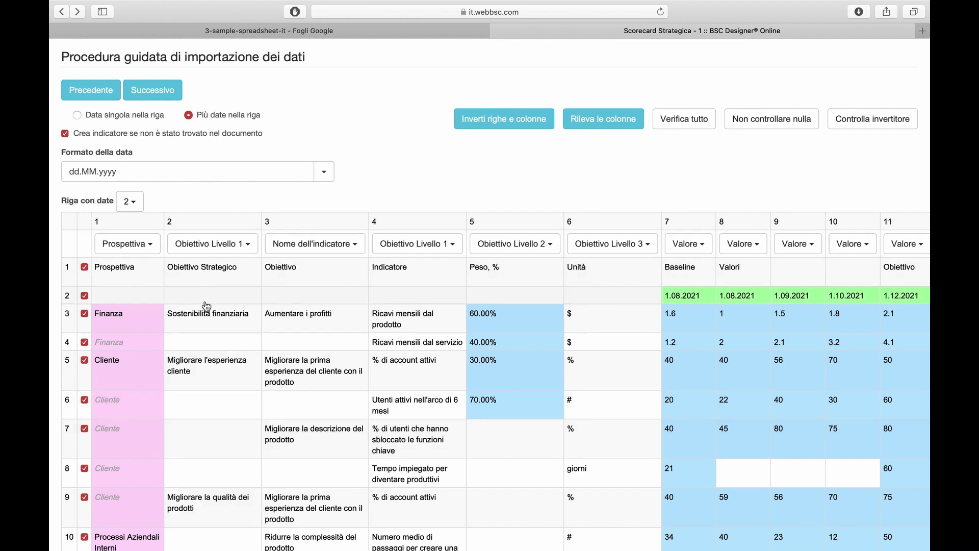
{"action": "left_click", "coordinate": [332, 248]}
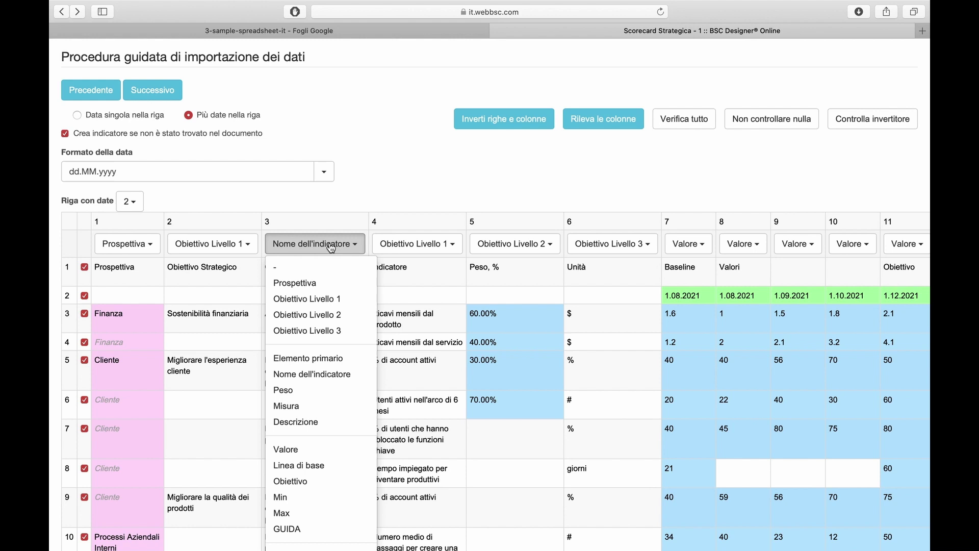
{"action": "left_click", "coordinate": [332, 315]}
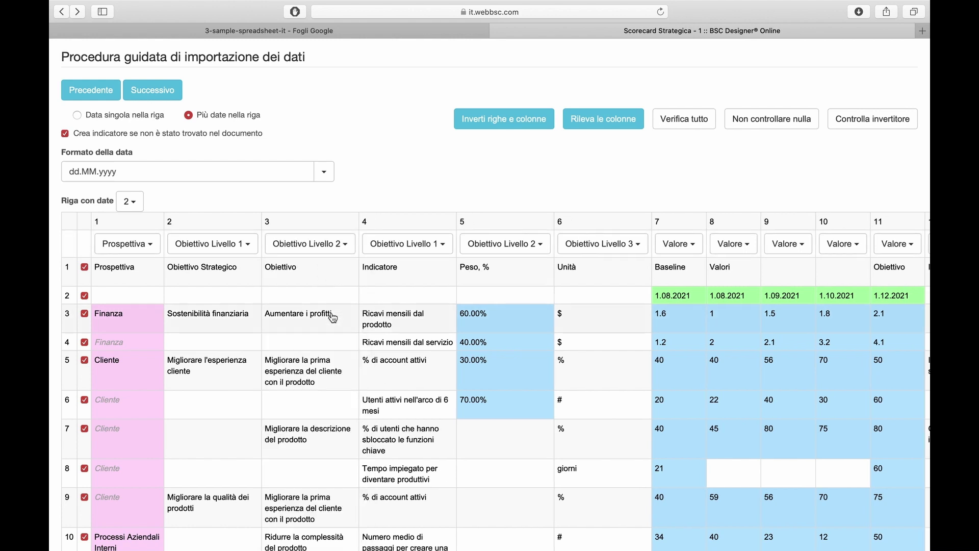
{"action": "left_click", "coordinate": [423, 243]}
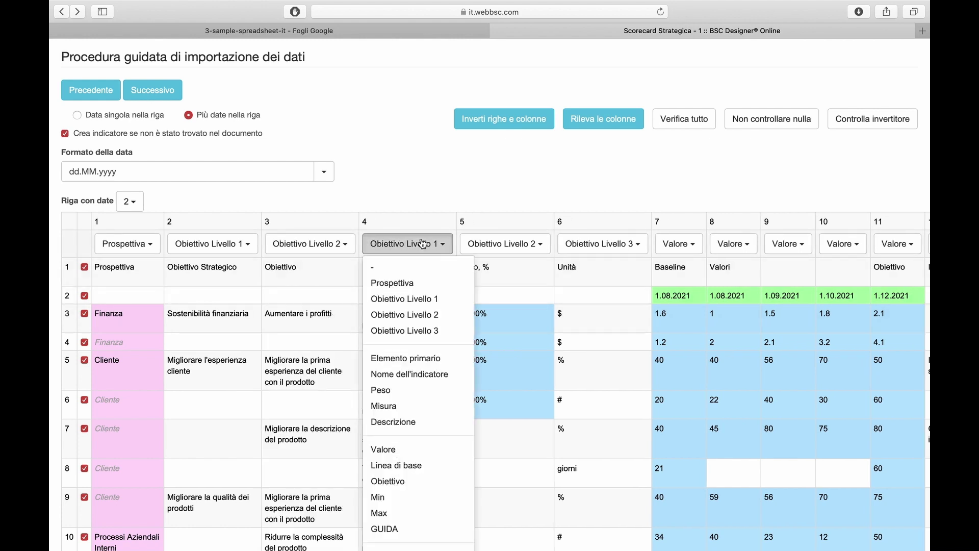
{"action": "left_click", "coordinate": [410, 375]}
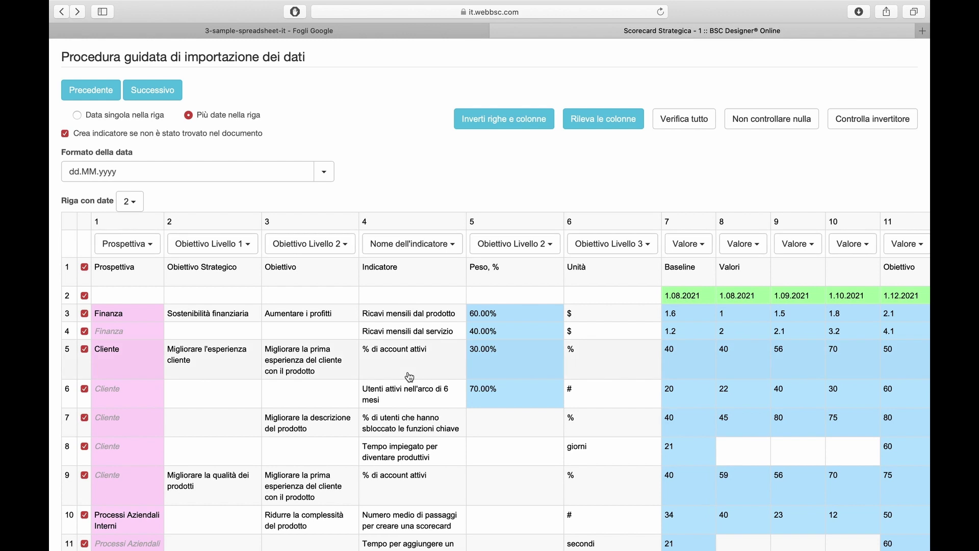
Map the Peso, % column to Peso, the Unità column to Misura and the Baseline column to Linea di base
{"action": "left_click", "coordinate": [514, 244]}
{"action": "left_click", "coordinate": [482, 391]}
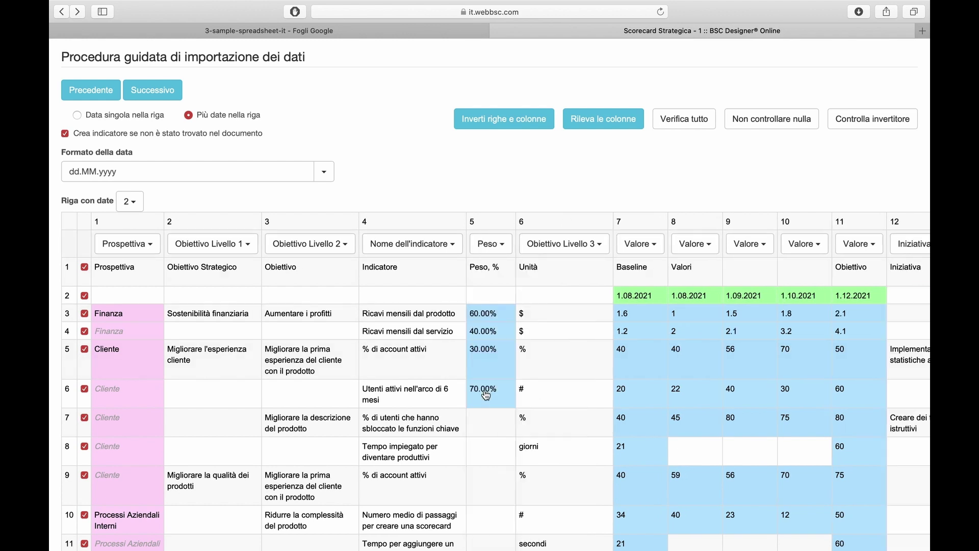
{"action": "left_click", "coordinate": [565, 249]}
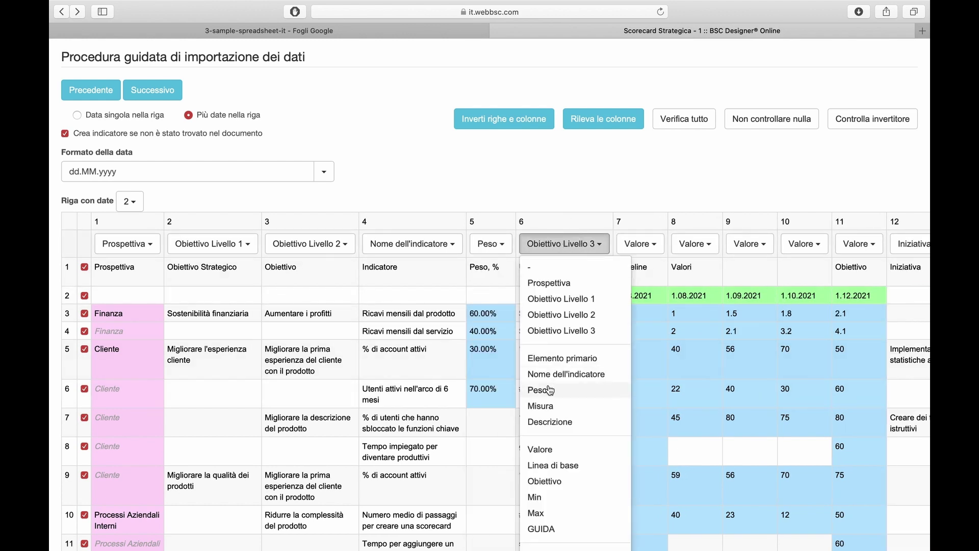
{"action": "left_click", "coordinate": [553, 407]}
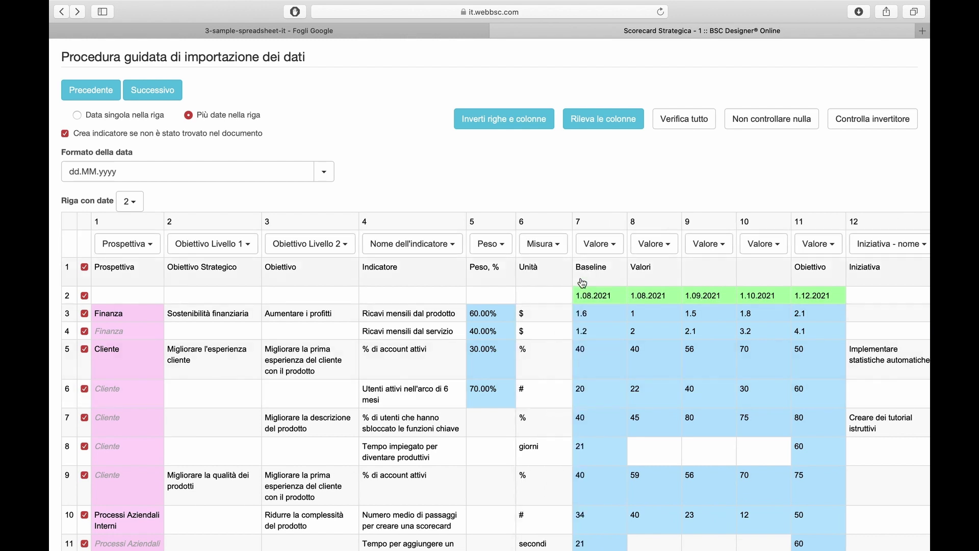
{"action": "left_click", "coordinate": [610, 241]}
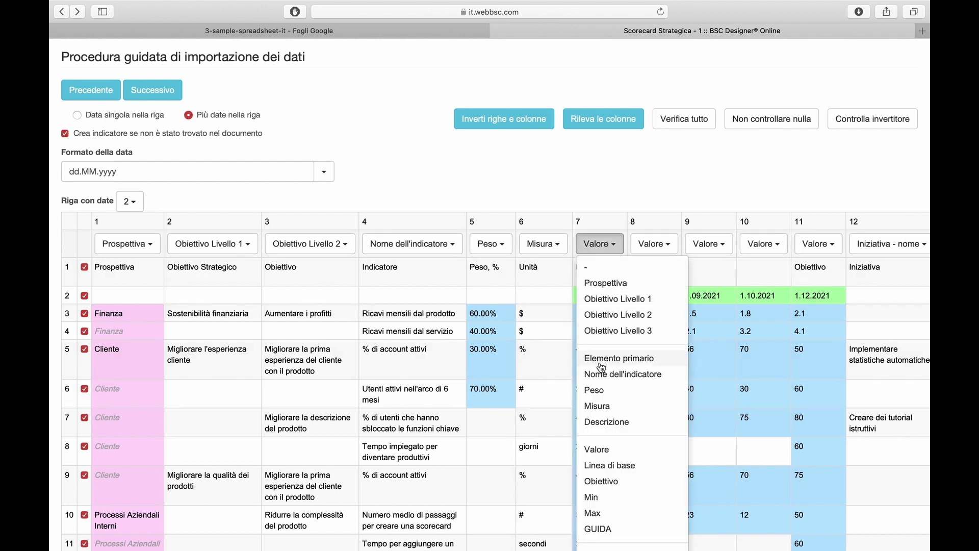
{"action": "left_click", "coordinate": [604, 465]}
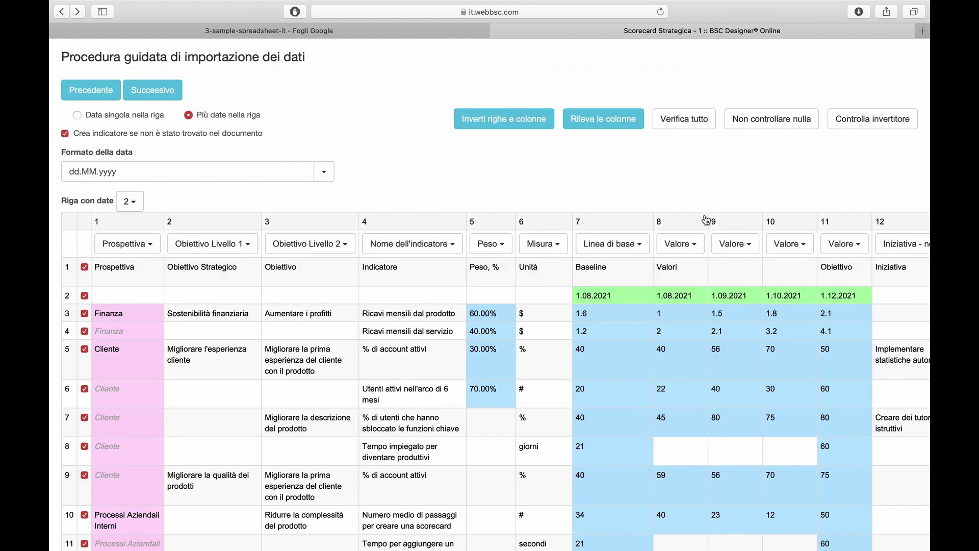
Map the Obiettivo column dated 1.12.2021 to the Obiettivo field in the import wizard
{"action": "scroll", "coordinate": [781, 304], "scroll_direction": "right", "scroll_amount": 3}
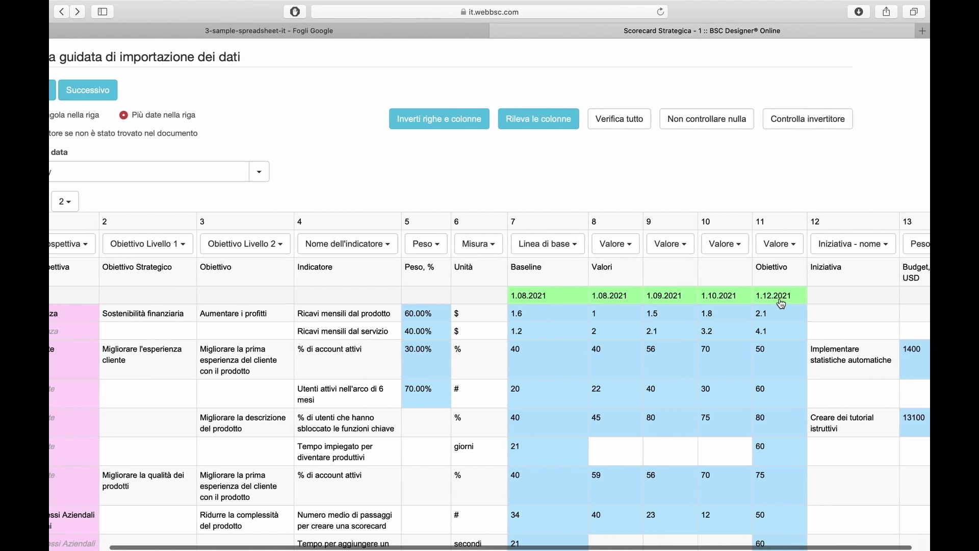
{"action": "left_click", "coordinate": [763, 232]}
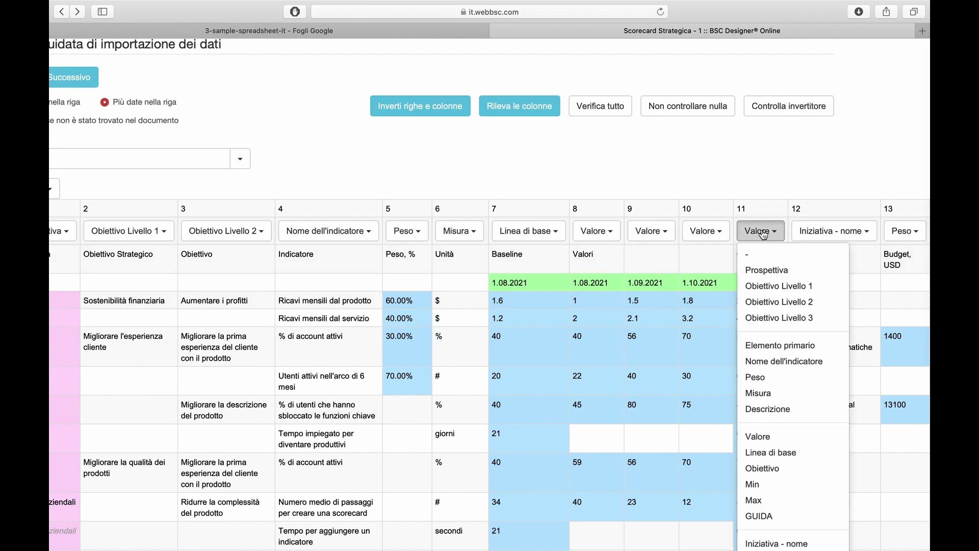
{"action": "left_click", "coordinate": [755, 468]}
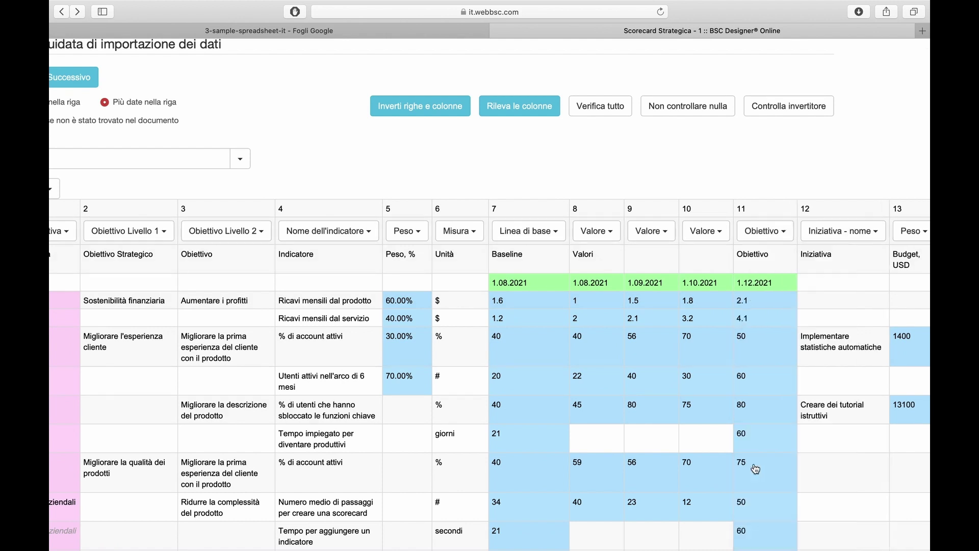
Map the Budget, USD column to Iniziativa - budget
{"action": "scroll", "coordinate": [846, 275], "scroll_direction": "down", "scroll_amount": 1}
{"action": "scroll", "coordinate": [847, 275], "scroll_direction": "right", "scroll_amount": 1}
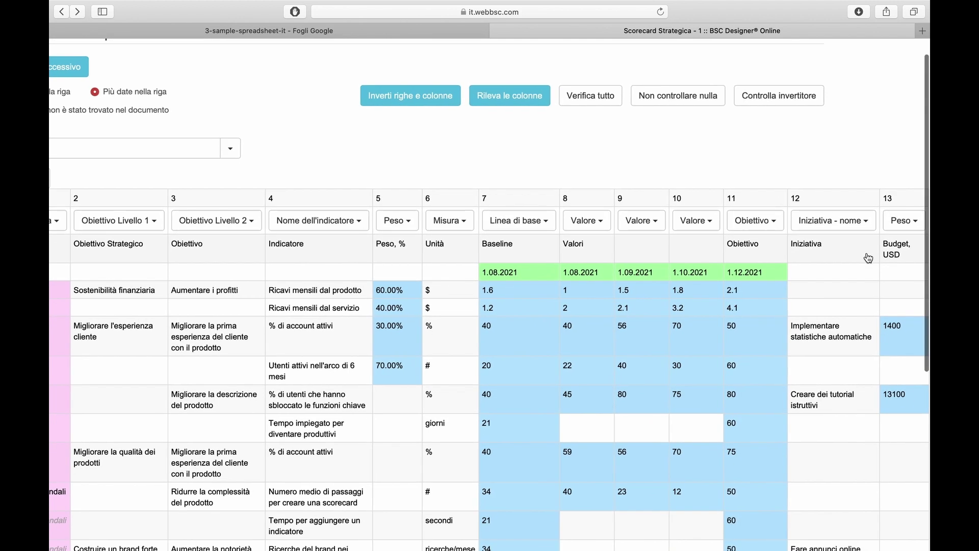
{"action": "left_click", "coordinate": [910, 221]}
{"action": "scroll", "coordinate": [926, 370], "scroll_direction": "right", "scroll_amount": 3}
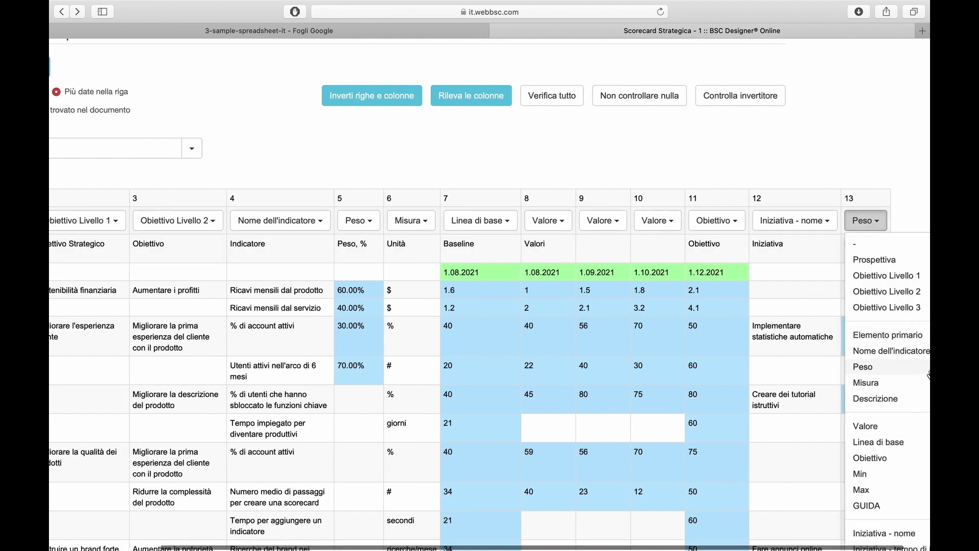
{"action": "scroll", "coordinate": [841, 397], "scroll_direction": "down", "scroll_amount": 5}
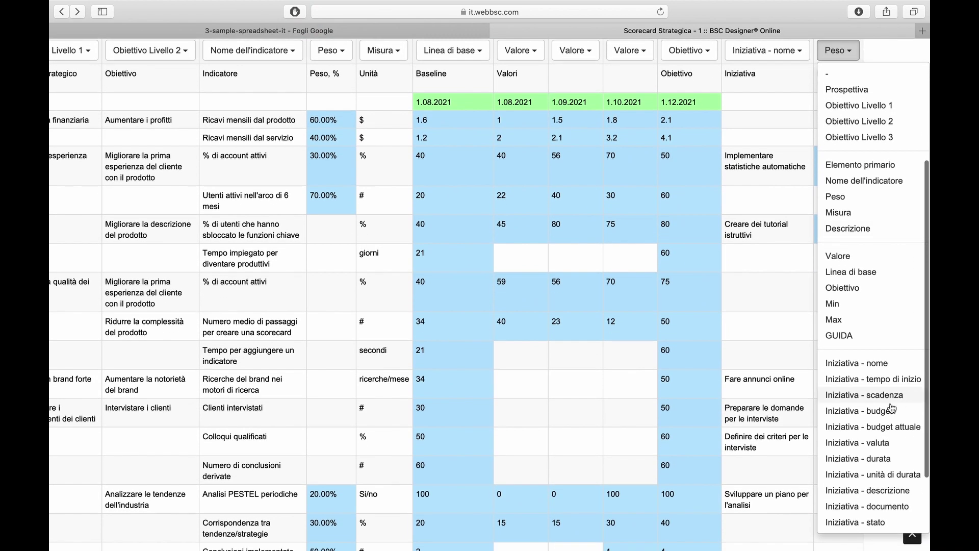
{"action": "left_click", "coordinate": [886, 412]}
Accept the column mapping and continue past the import preview to the wizard's final page
{"action": "scroll", "coordinate": [787, 297], "scroll_direction": "up", "scroll_amount": 8}
{"action": "scroll", "coordinate": [786, 297], "scroll_direction": "left", "scroll_amount": 6}
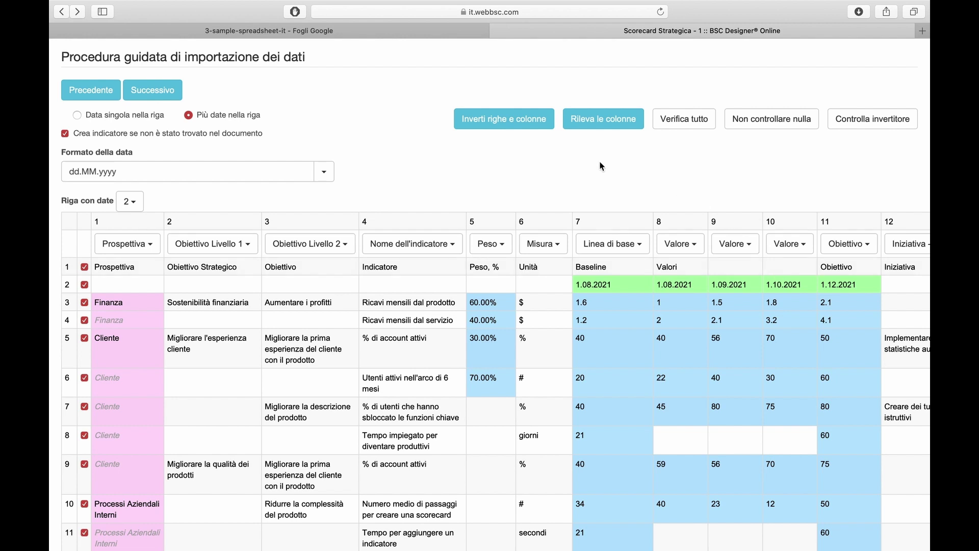
{"action": "left_click", "coordinate": [161, 93]}
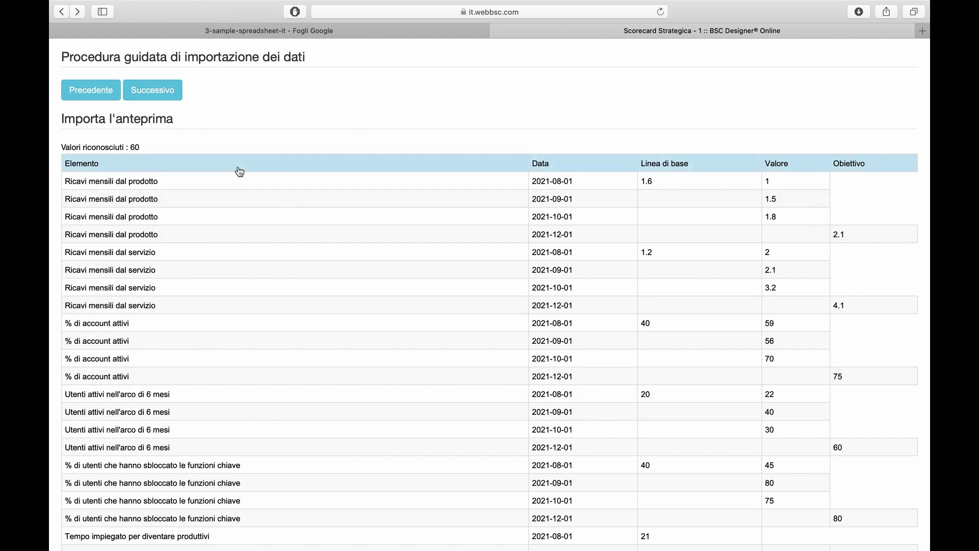
{"action": "left_click", "coordinate": [166, 94]}
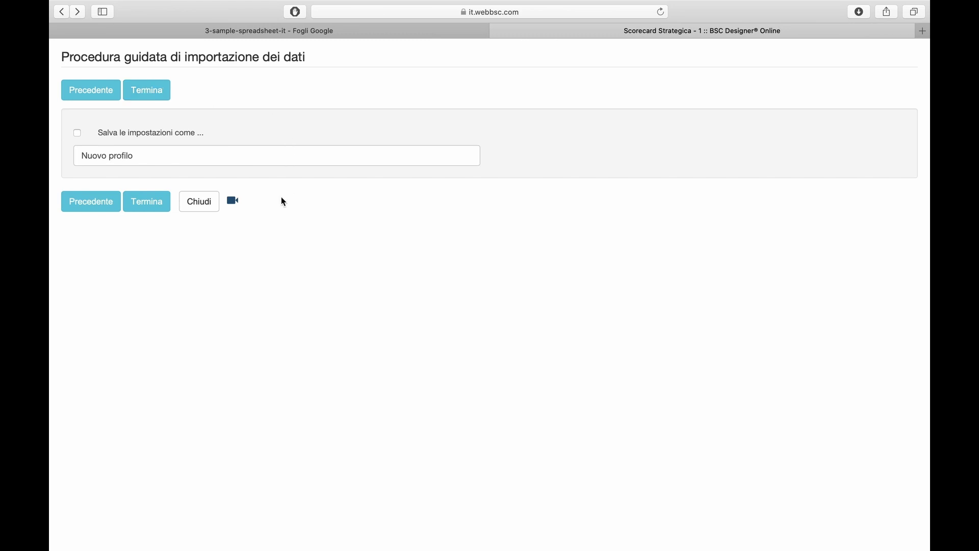
Enable saving the import settings as the profile Nuovo profilo and finish the import
{"action": "left_click", "coordinate": [77, 133]}
{"action": "left_click_drag", "start_coordinate": [198, 133], "coordinate": [92, 131]}
{"action": "left_click", "coordinate": [228, 108]}
{"action": "left_click", "coordinate": [77, 133]}
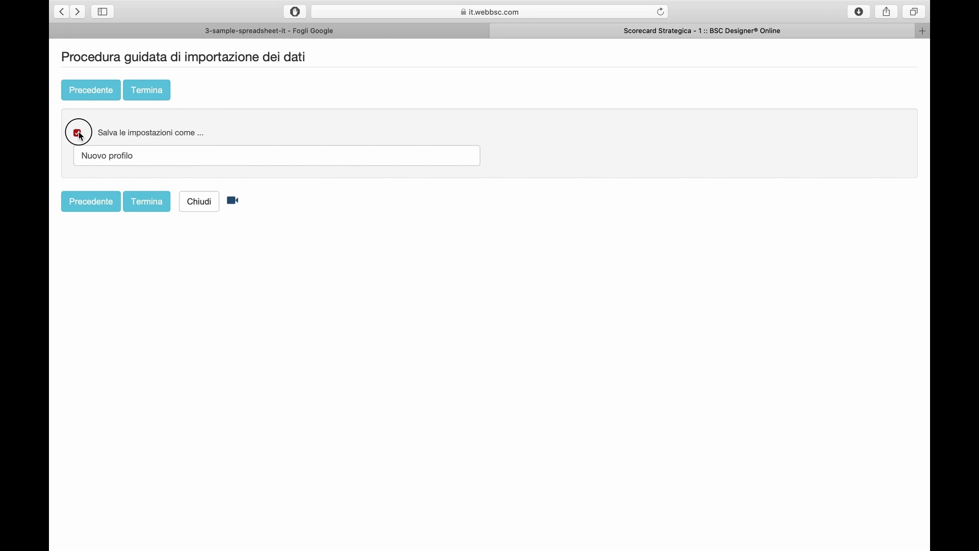
{"action": "left_click", "coordinate": [145, 91]}
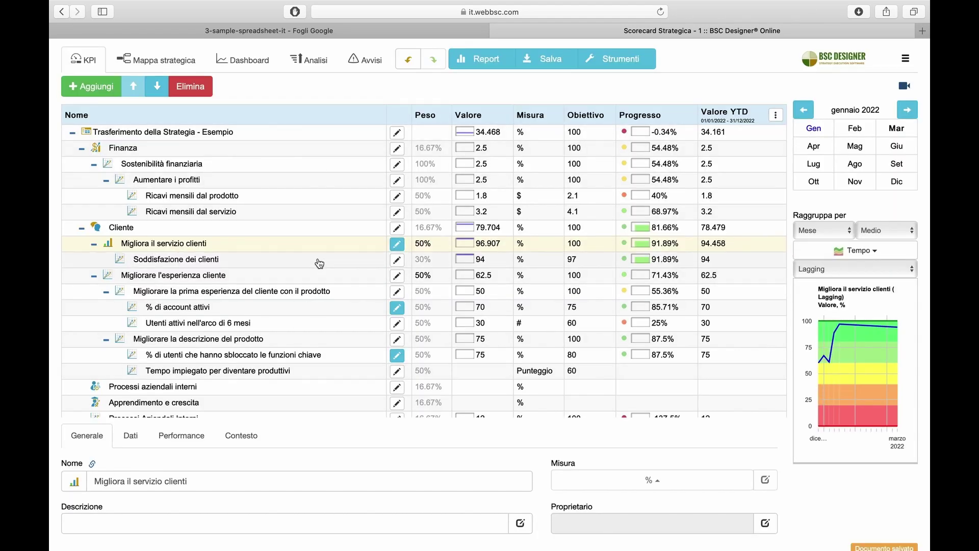
Review the imported Finanza items one by one, from Sostenibilità finanziaria down to Ricavi mensili dal servizio
{"action": "left_click", "coordinate": [294, 163]}
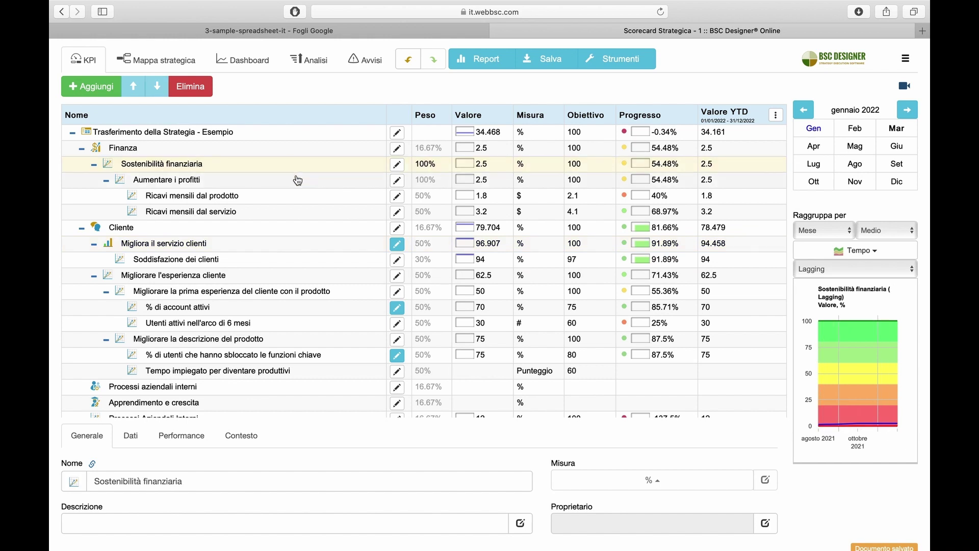
{"action": "left_click", "coordinate": [298, 180]}
{"action": "left_click", "coordinate": [299, 198]}
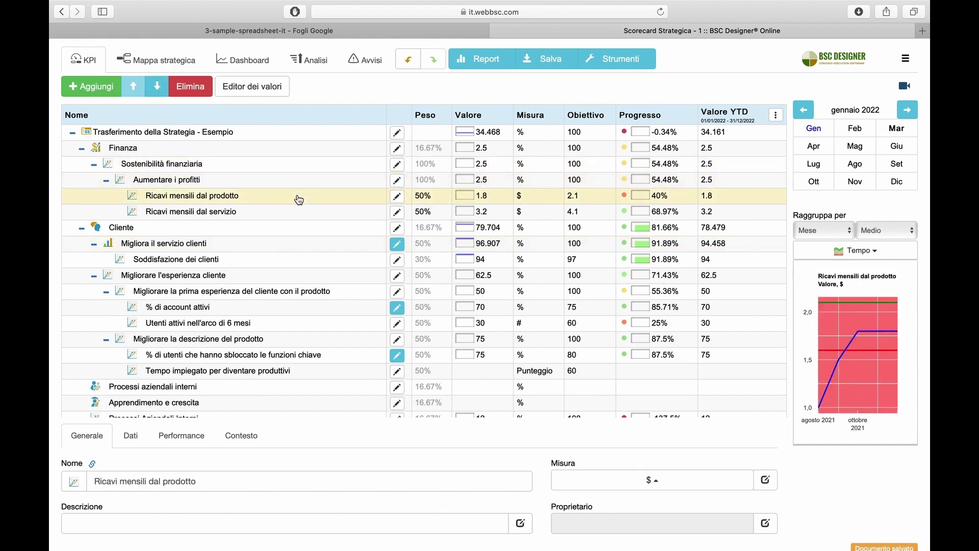
{"action": "left_click", "coordinate": [304, 211]}
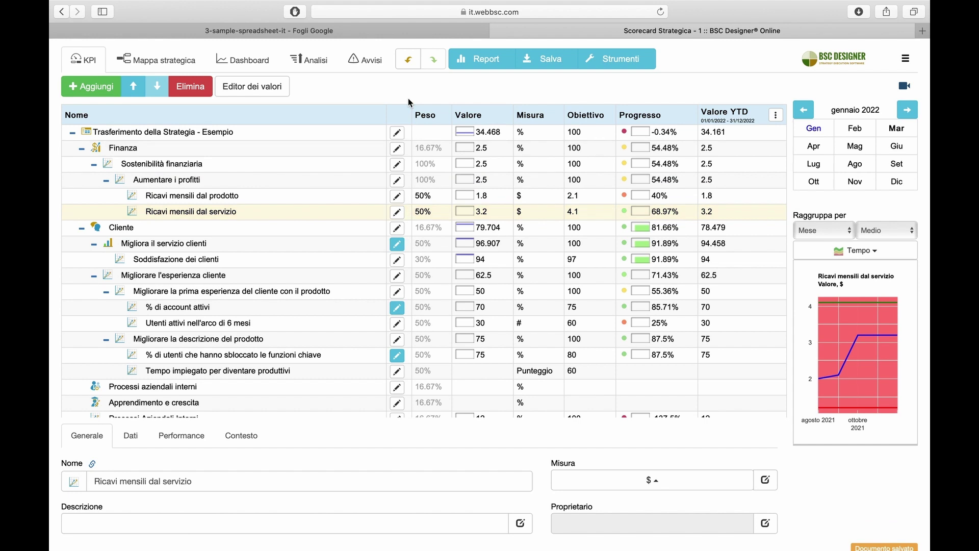
Check the details of the initiative linked to the % di account attivi indicator and its dated values in the value editor
{"action": "left_click", "coordinate": [263, 311]}
{"action": "left_click", "coordinate": [397, 308]}
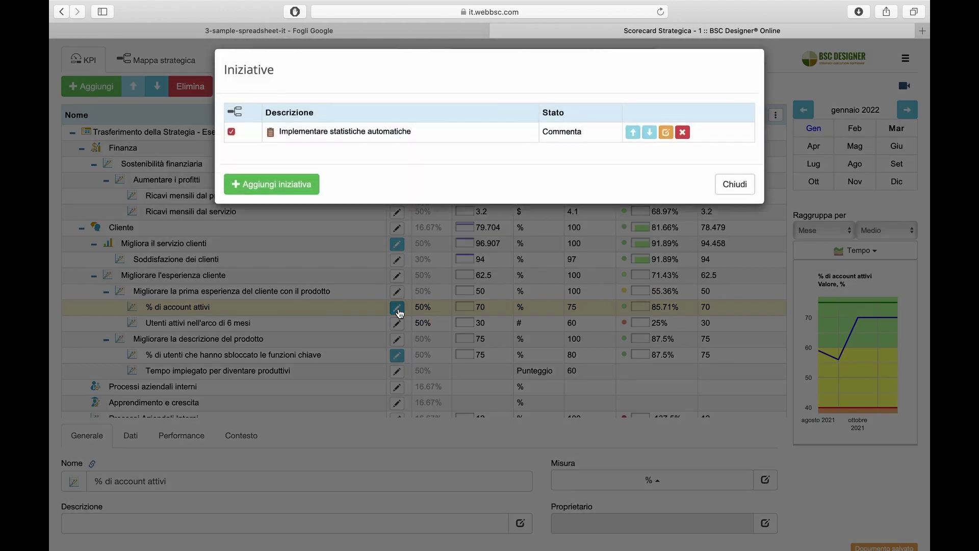
{"action": "left_click", "coordinate": [666, 142]}
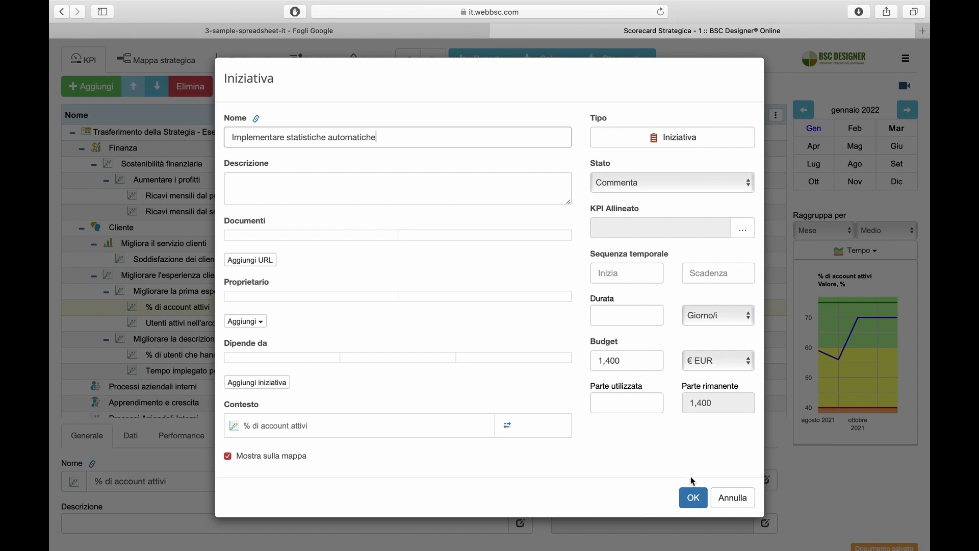
{"action": "left_click", "coordinate": [693, 497]}
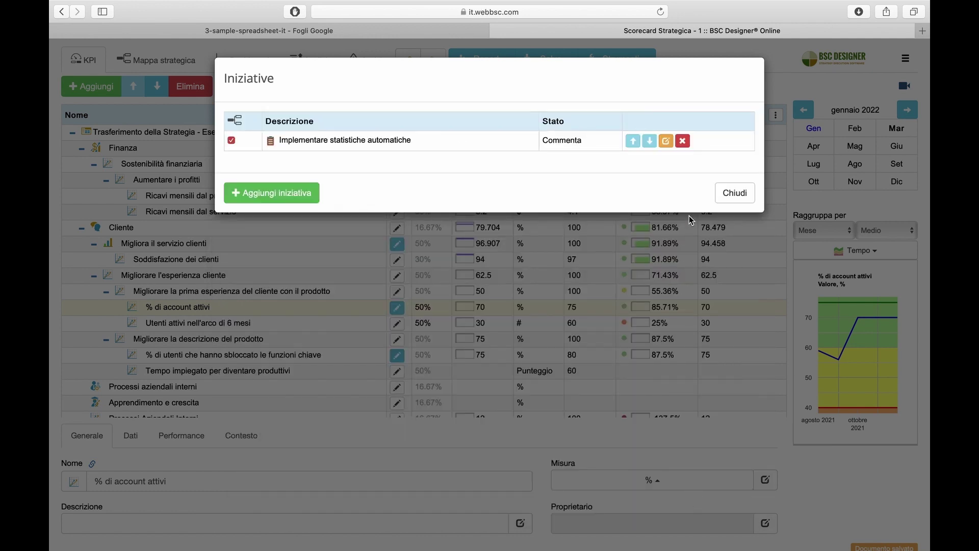
{"action": "left_click", "coordinate": [726, 201]}
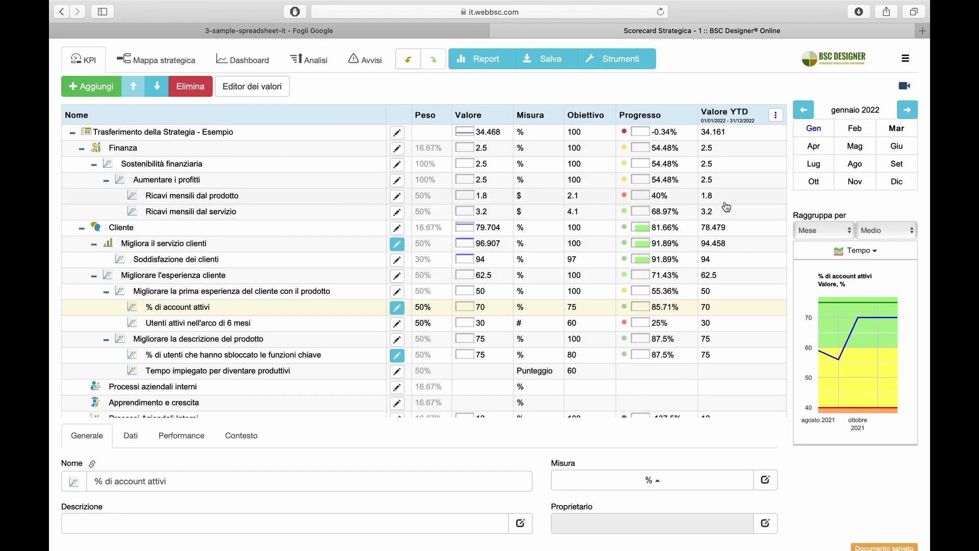
{"action": "left_click", "coordinate": [275, 93]}
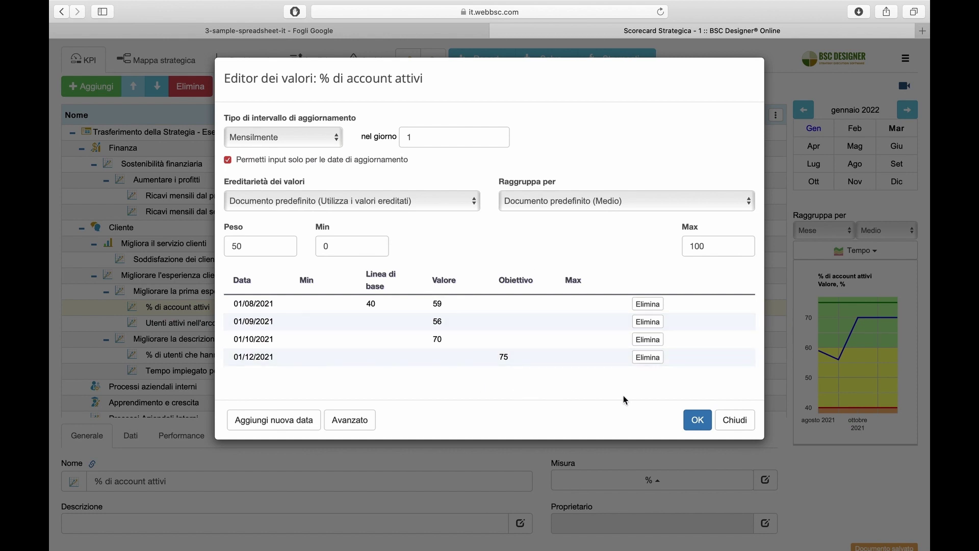
{"action": "left_click", "coordinate": [697, 420]}
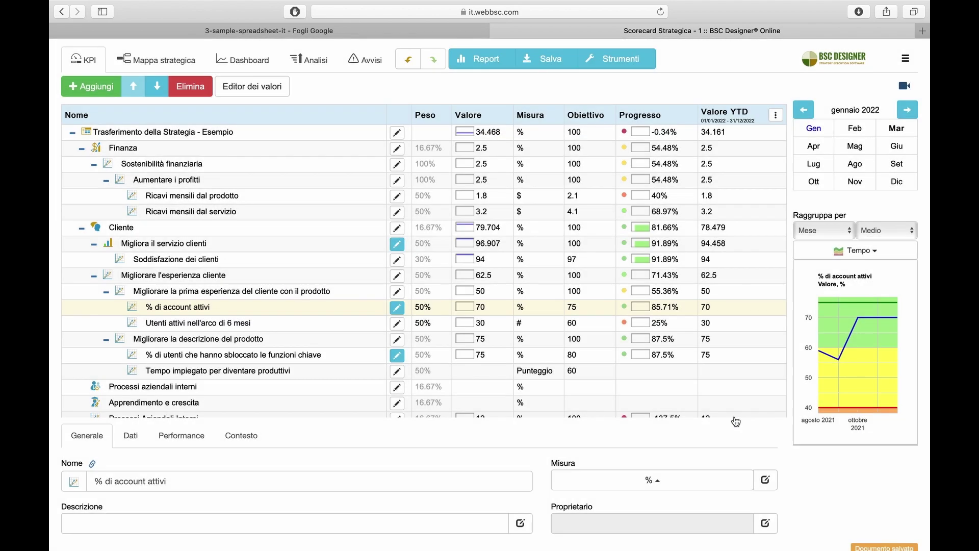
Examine the imported goals and indicators on the strategy map, from the Finanza perspective to Processi Aziendali Interni
{"action": "left_click", "coordinate": [168, 59]}
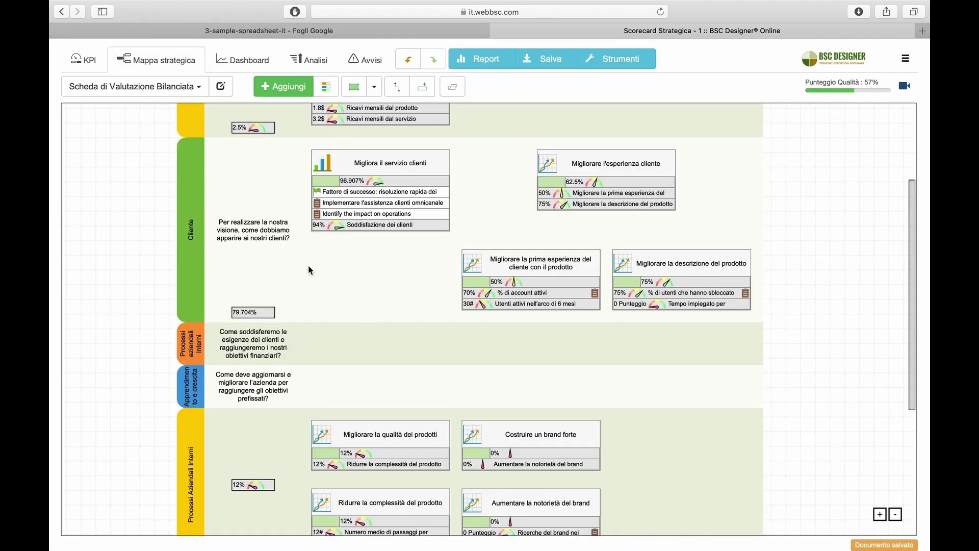
{"action": "scroll", "coordinate": [366, 277], "scroll_direction": "up", "scroll_amount": 3}
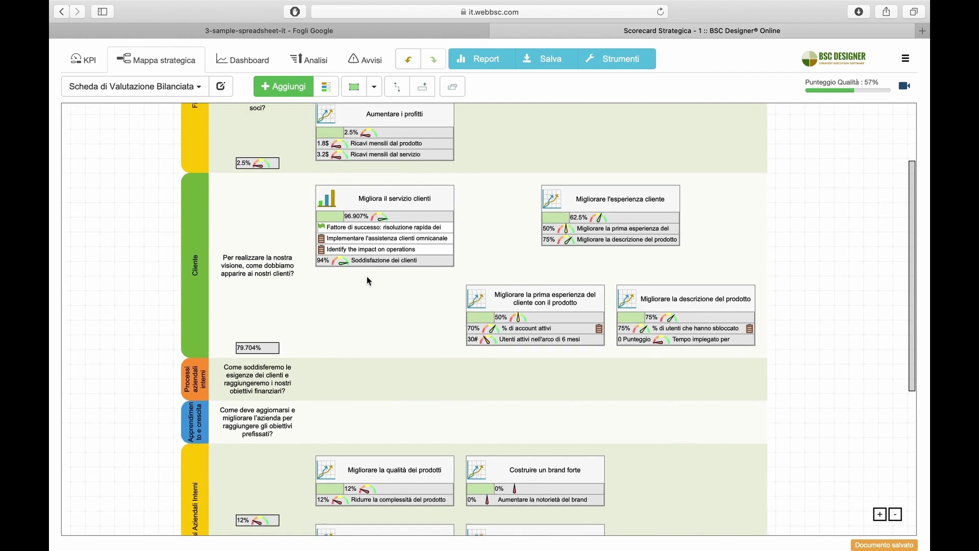
{"action": "scroll", "coordinate": [366, 276], "scroll_direction": "down", "scroll_amount": 4}
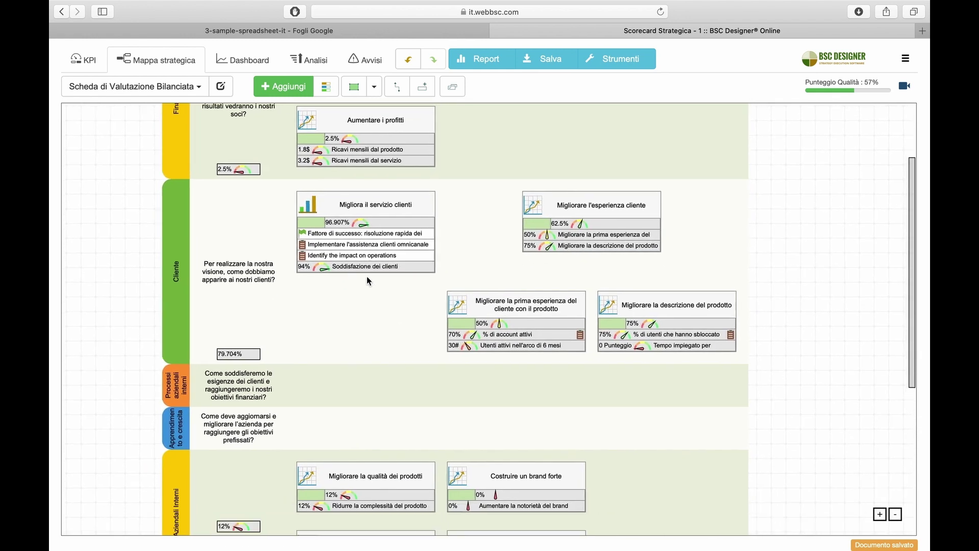
{"action": "scroll", "coordinate": [366, 277], "scroll_direction": "up", "scroll_amount": 5}
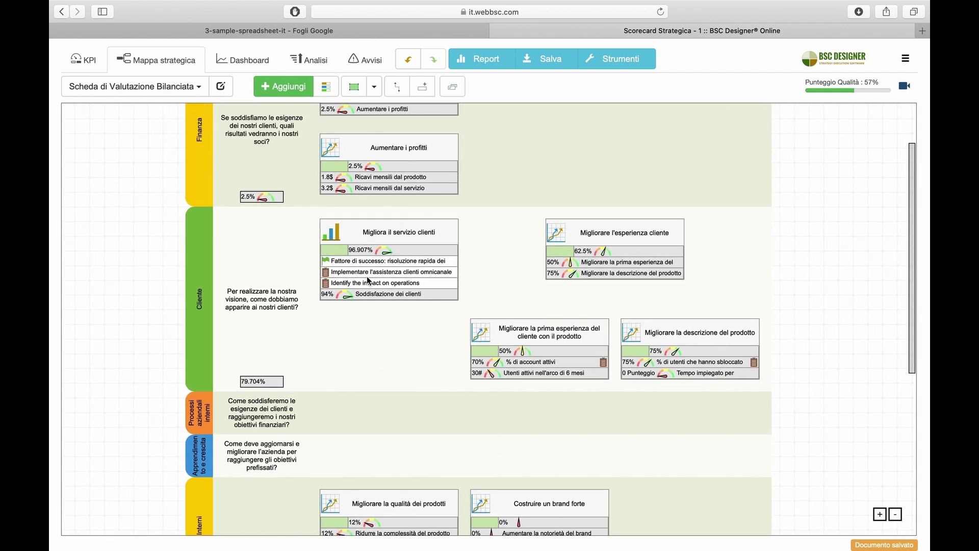
{"action": "scroll", "coordinate": [367, 279], "scroll_direction": "up", "scroll_amount": 1}
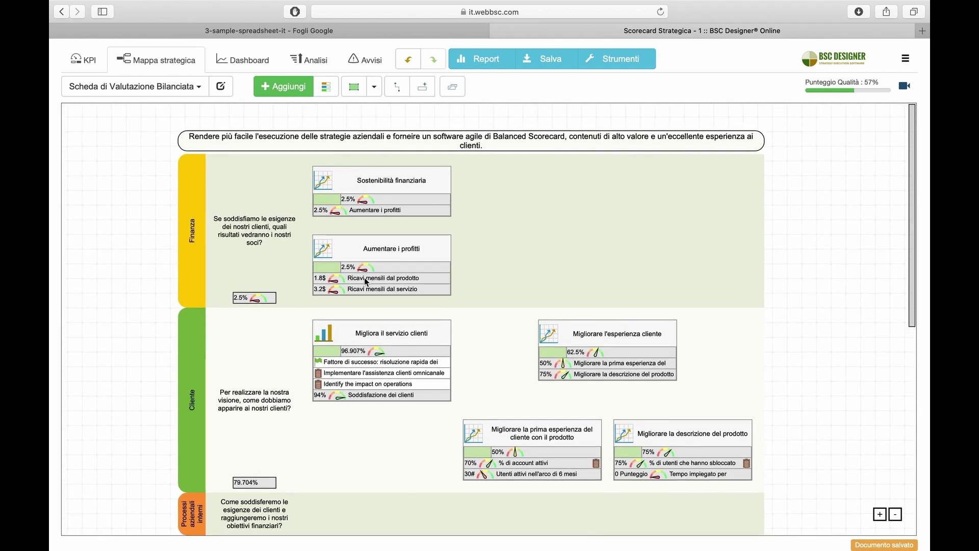
Return to the KPI list and review the data, performance and general settings of the % di account attivi indicator
{"action": "left_click", "coordinate": [99, 55]}
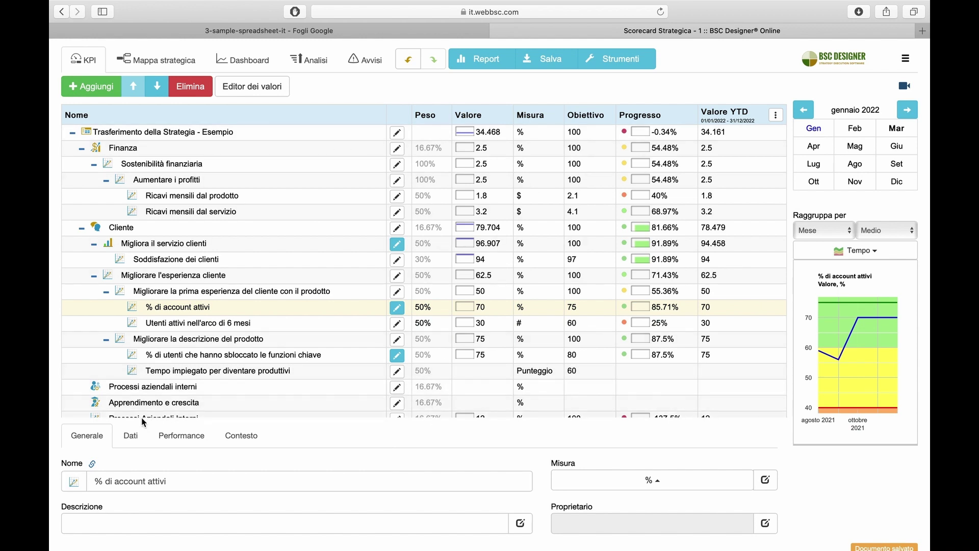
{"action": "left_click", "coordinate": [139, 433]}
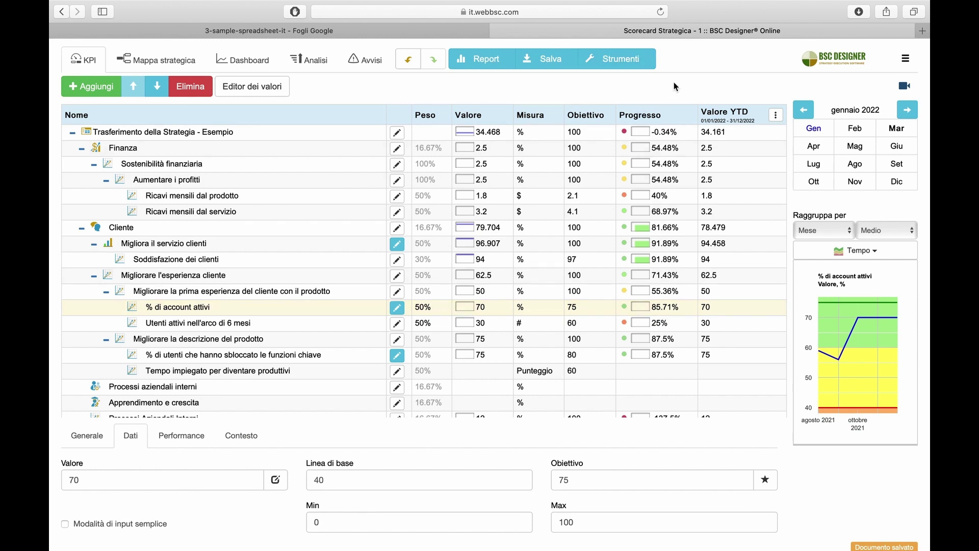
{"action": "left_click", "coordinate": [204, 430]}
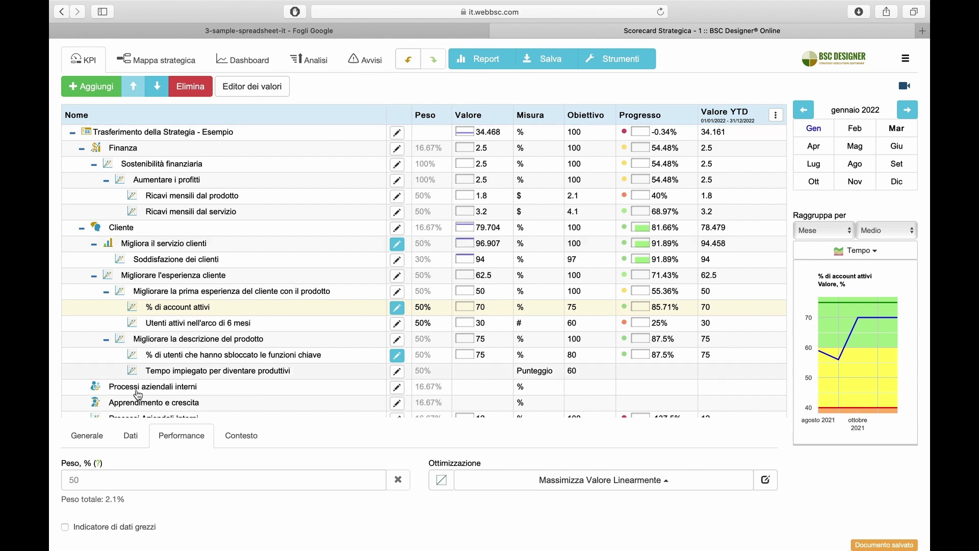
{"action": "left_click", "coordinate": [99, 439]}
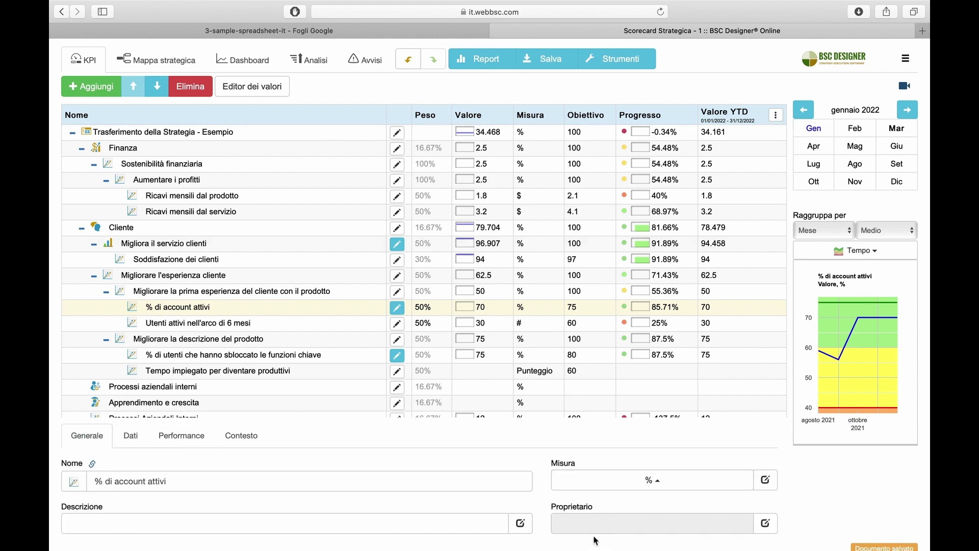